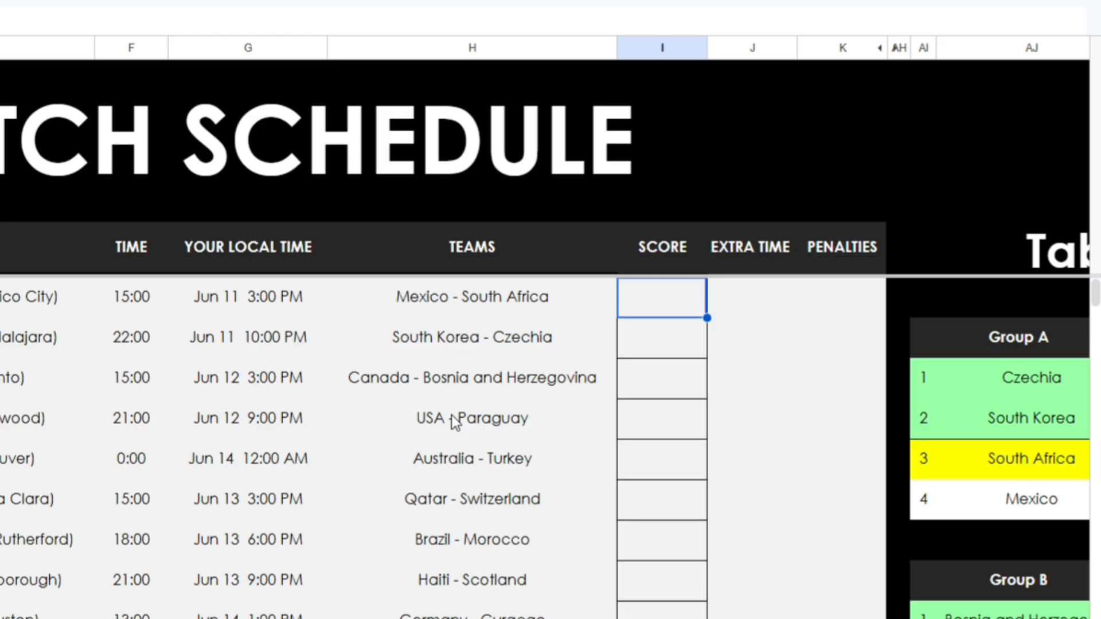
# - In the Mexico - South Africa score cell, enter an AI formula predicting the 2026 group-stage match in H4 in 0:0 format, left and right teams in order, draws allowed
pyautogui.write('=AI')
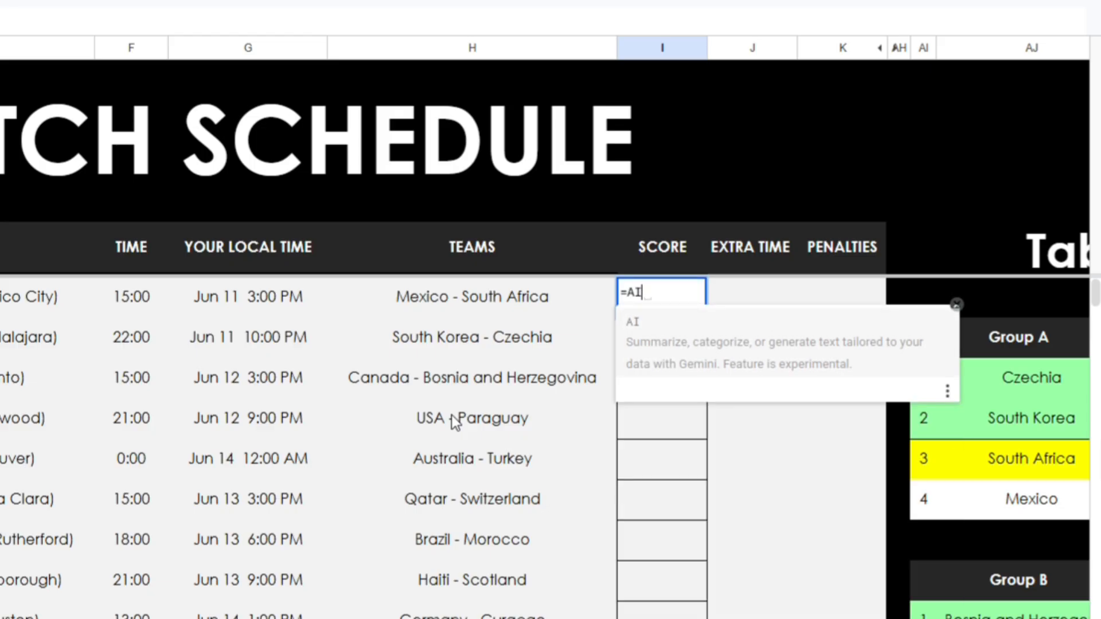
pyautogui.write('("')
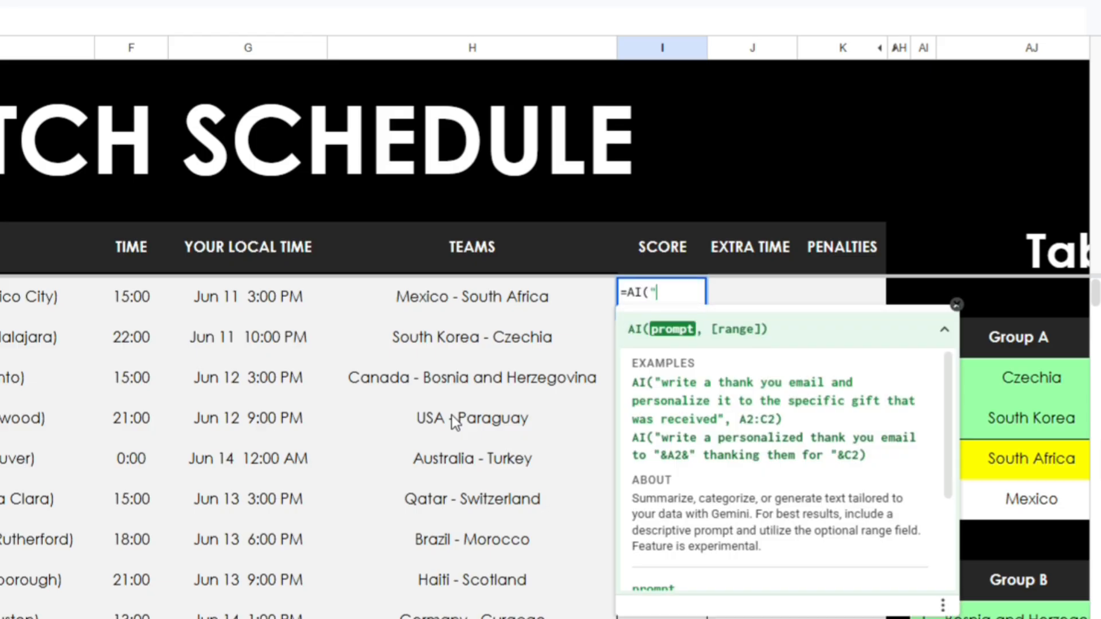
pyautogui.write("make a prediction for the world cup match in column H. It MUST be in a 0:0 format, with the left value corresponding to the team on the left, and the right value corresponding to the team on the right. Draws are allowed. This is the group stage for the 2026 men's world cup. make your best prediction for this game.")
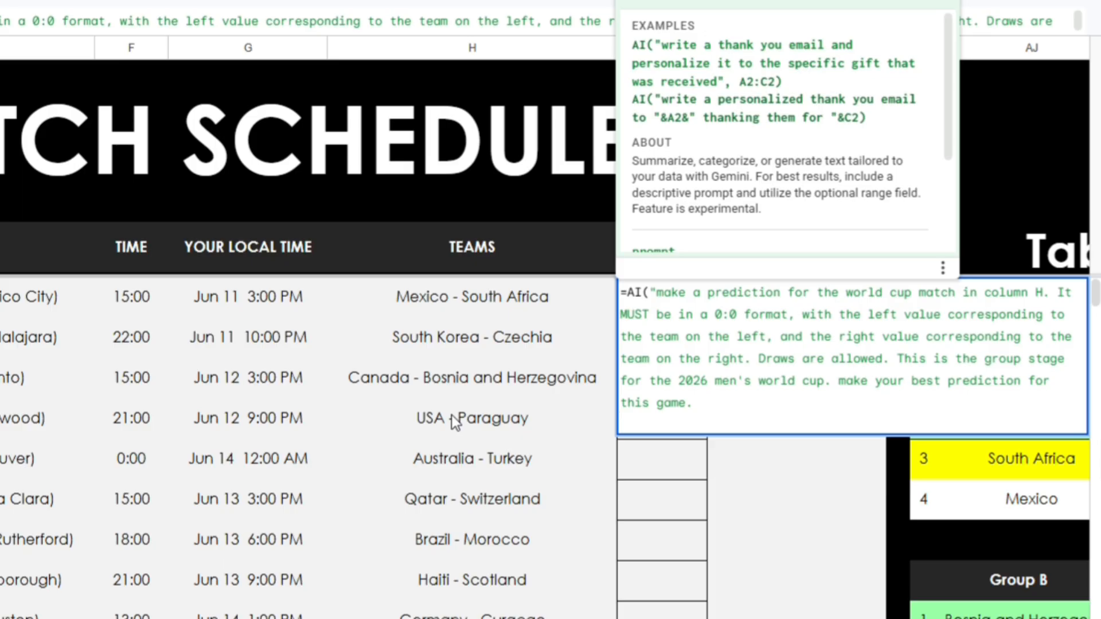
pyautogui.press('BackSpace')
pyautogui.write('"')
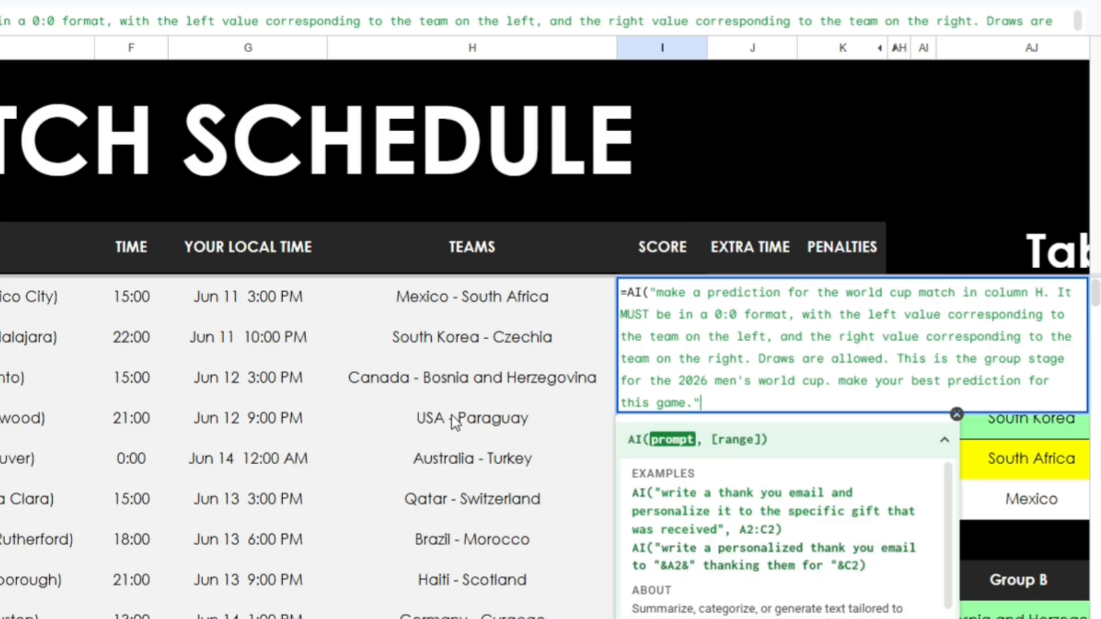
pyautogui.write(',')
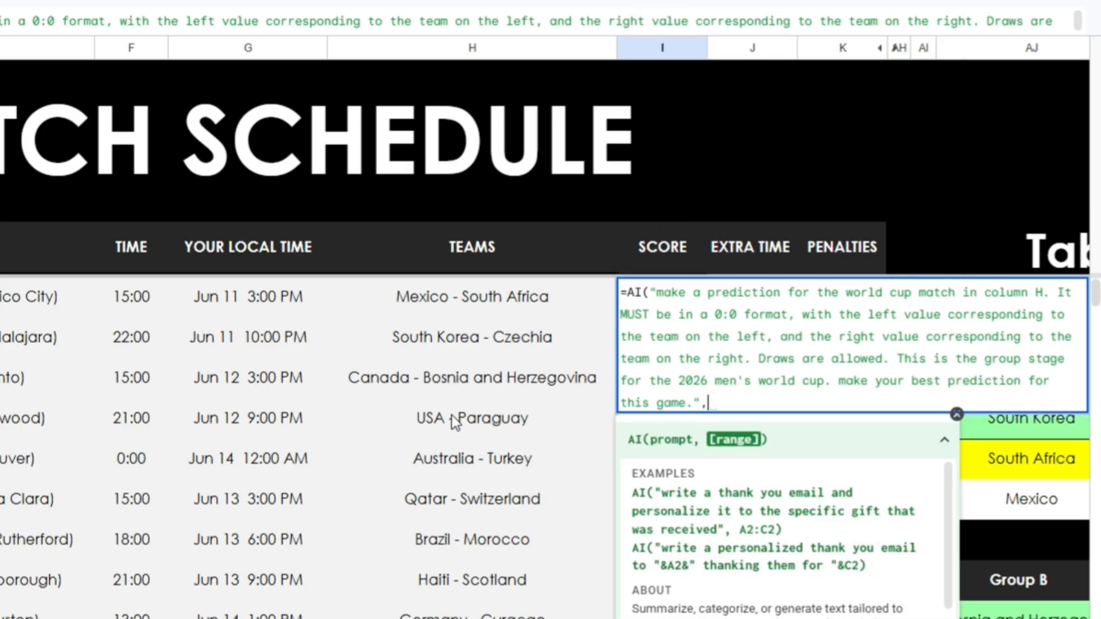
pyautogui.write('H4)')
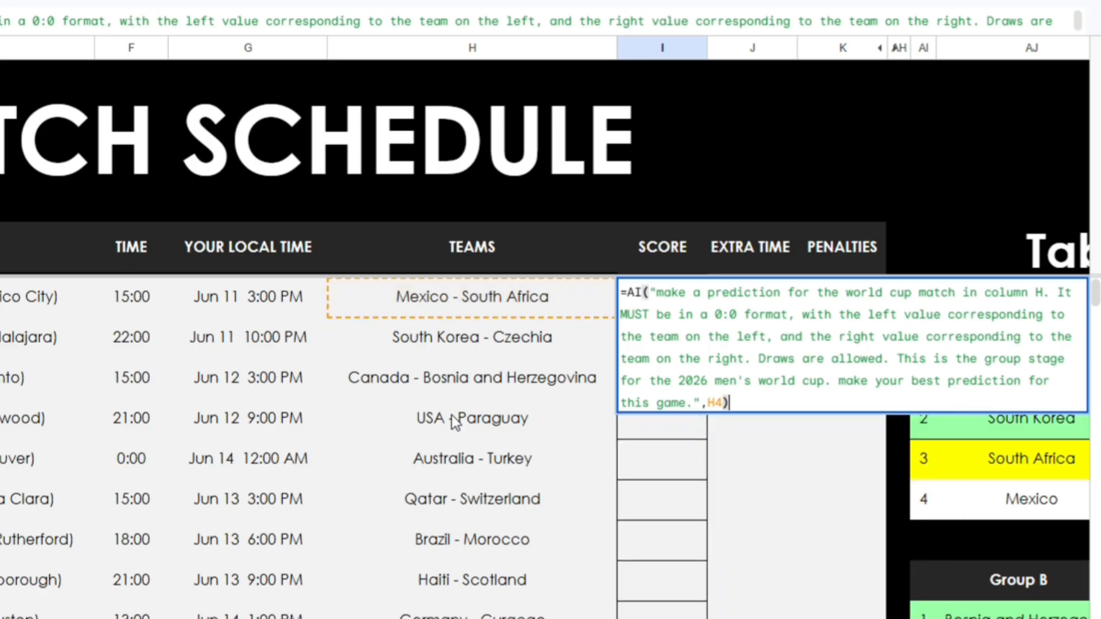
pyautogui.press('Return')
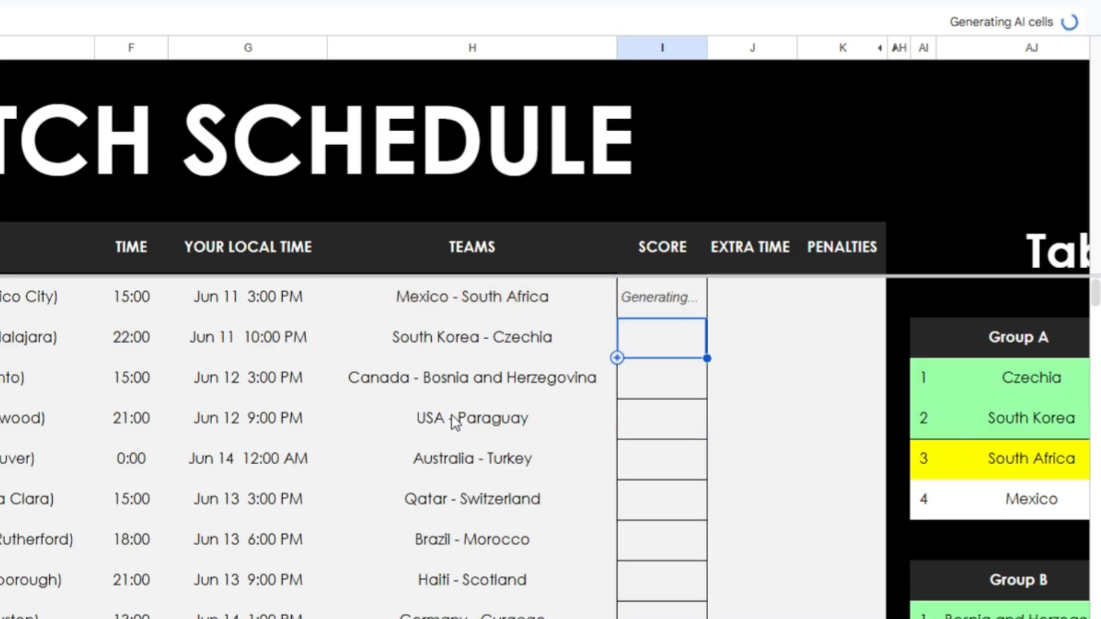
# - Copy the Mexico - South Africa prediction formula into all remaining group-stage score cells, from South Korea - Czechia through Jordan - Argentina
pyautogui.press('Up')
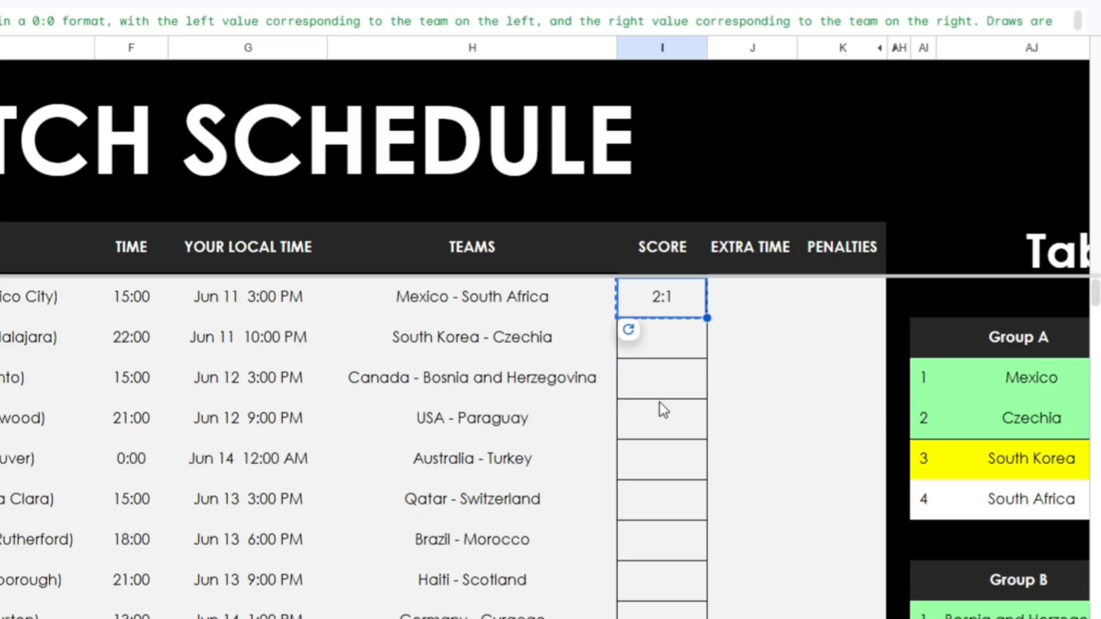
pyautogui.hotkey('ctrl', 'c')
pyautogui.click(680, 344)
pyautogui.scroll(-15, 678, 392)
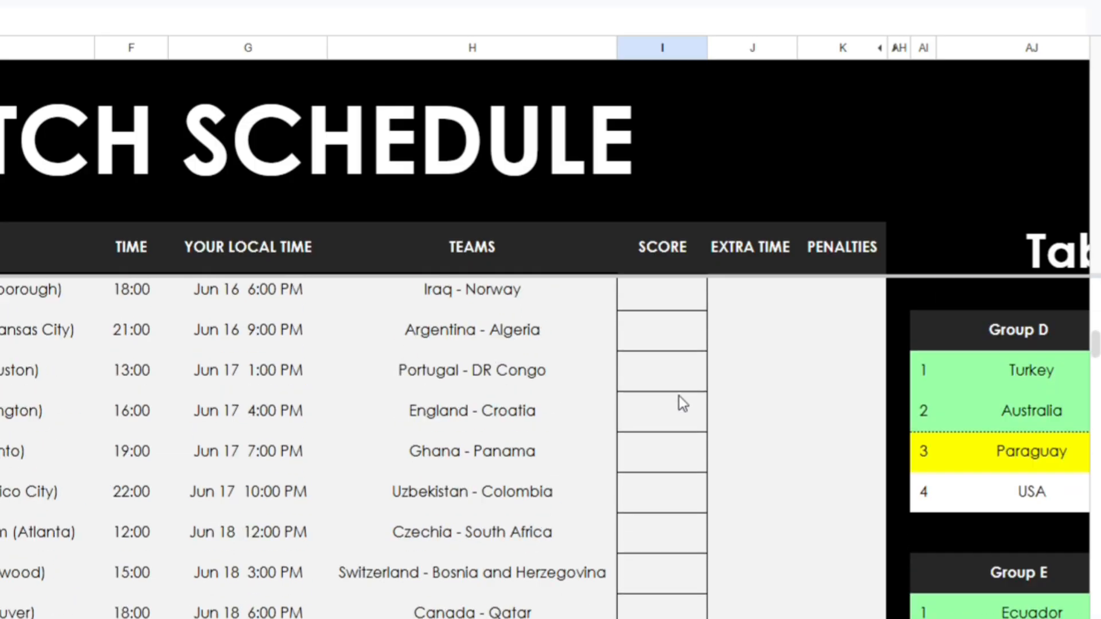
pyautogui.scroll(-15, 652, 395)
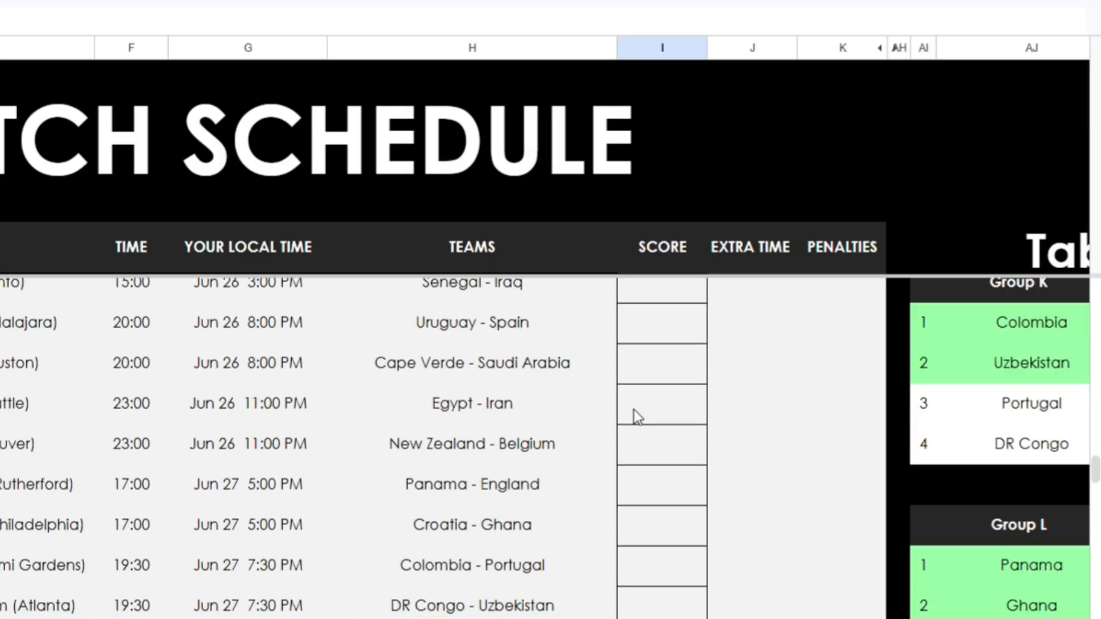
pyautogui.scroll(2, 611, 457)
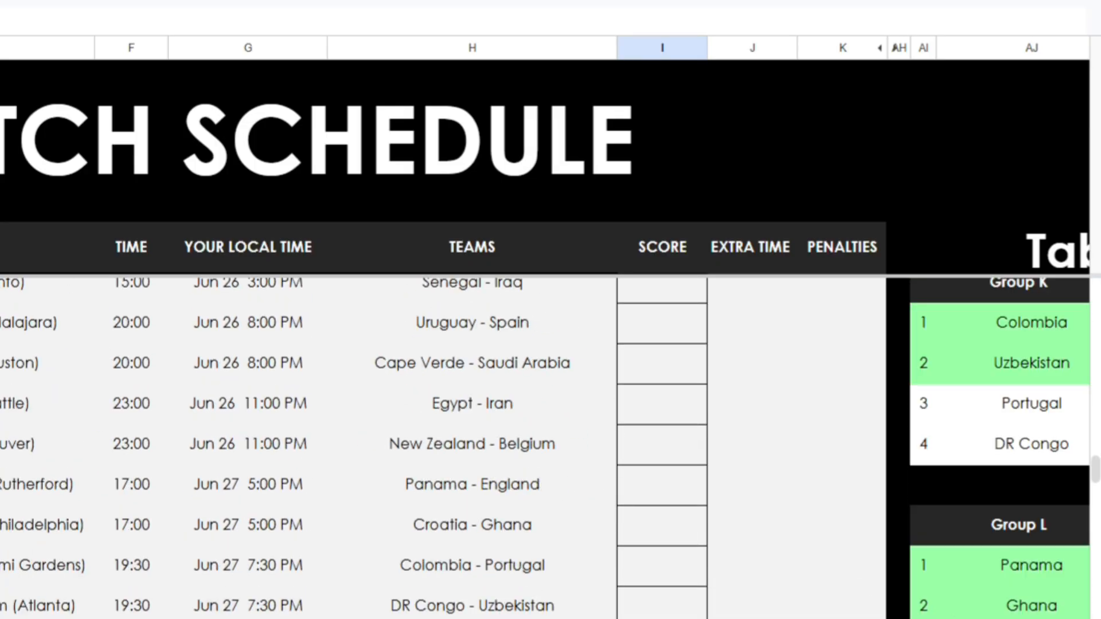
pyautogui.scroll(-1, 550, 447)
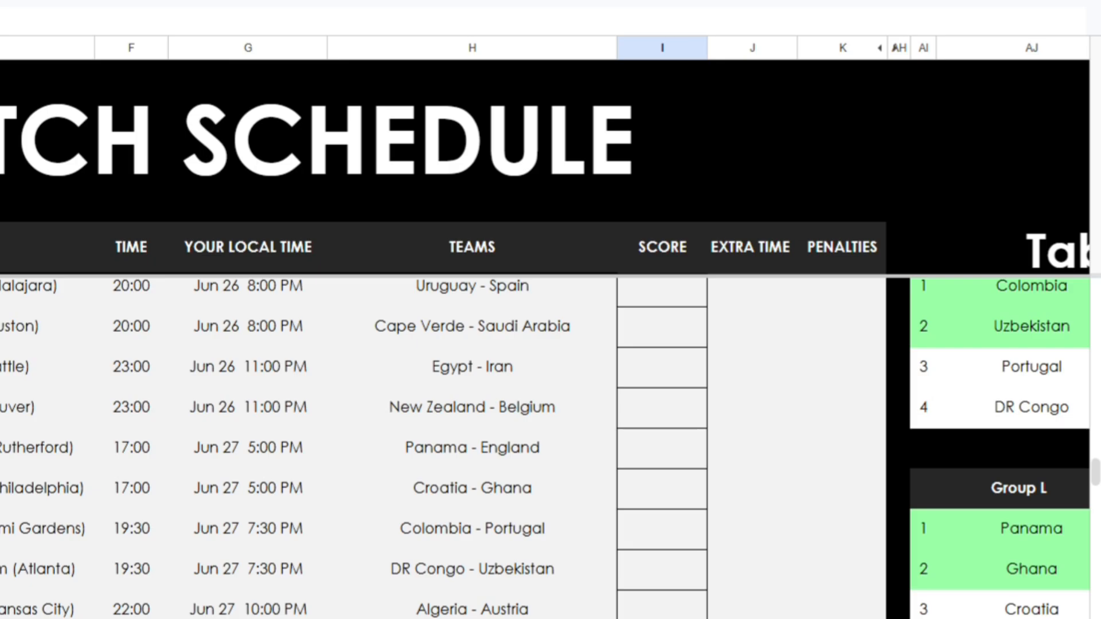
pyautogui.keyDown('shift'); pyautogui.click(663, 610); pyautogui.keyUp('shift')
pyautogui.hotkey('ctrl', 'v')
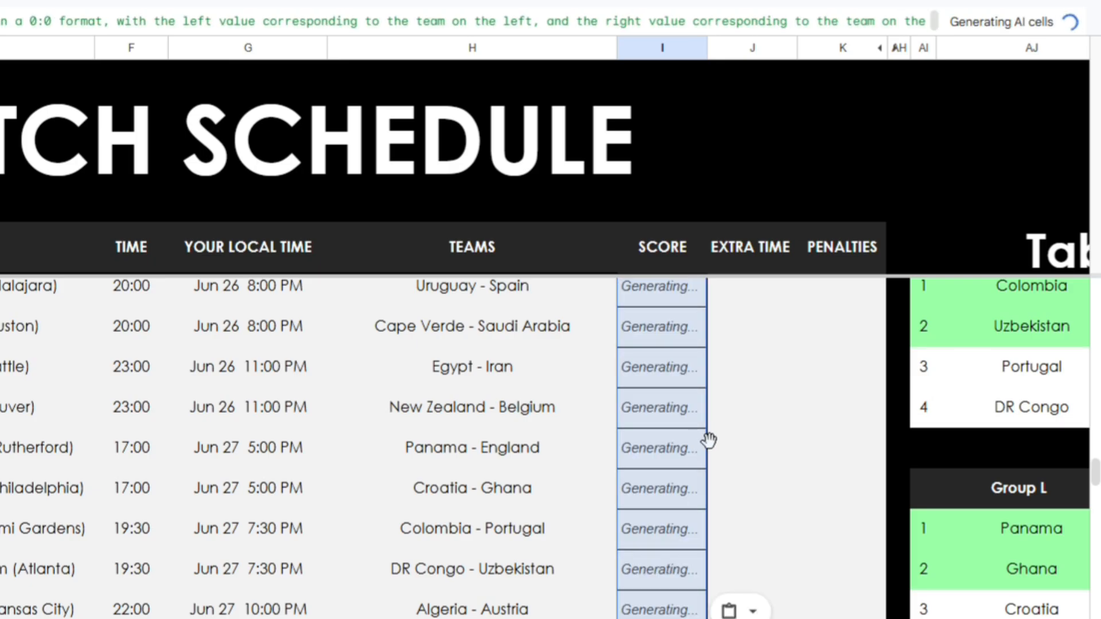
# - Examine the predicted group-stage scores and the resulting group tables with their records, goal differences and points
pyautogui.hscroll(5, 545, 401)
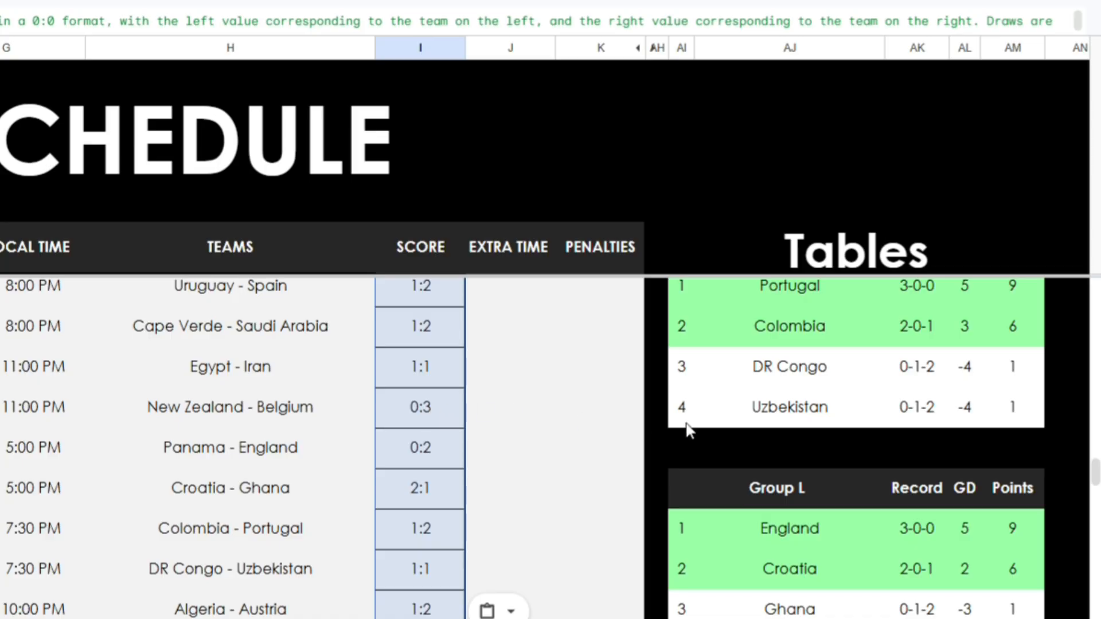
pyautogui.click(806, 527)
pyautogui.scroll(3, 806, 528)
pyautogui.scroll(10, 811, 478)
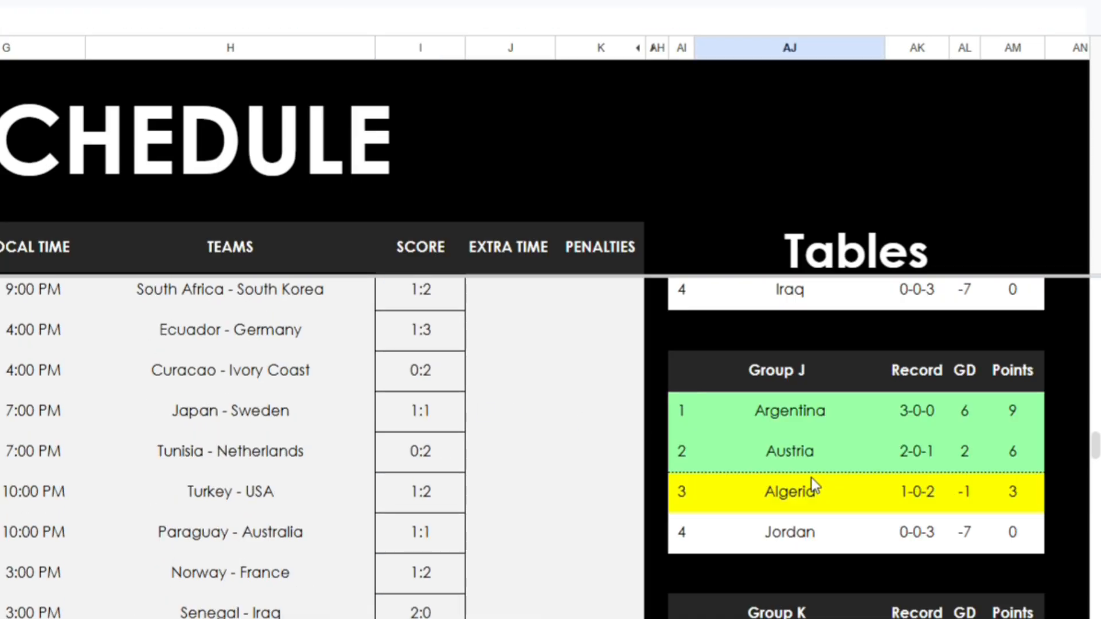
pyautogui.scroll(10, 811, 477)
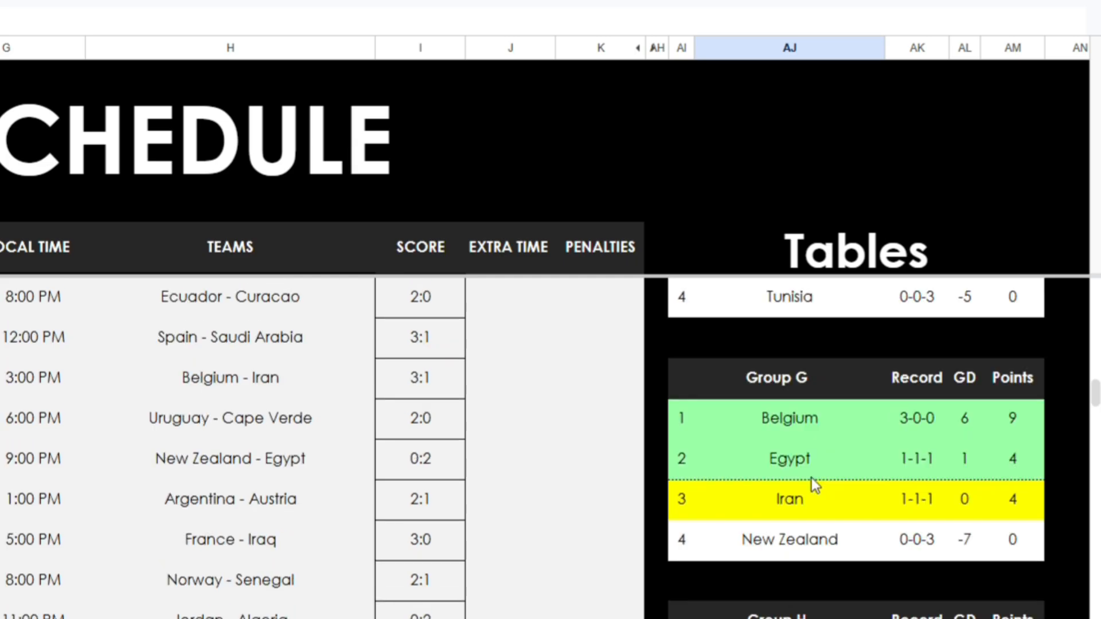
pyautogui.scroll(10, 811, 477)
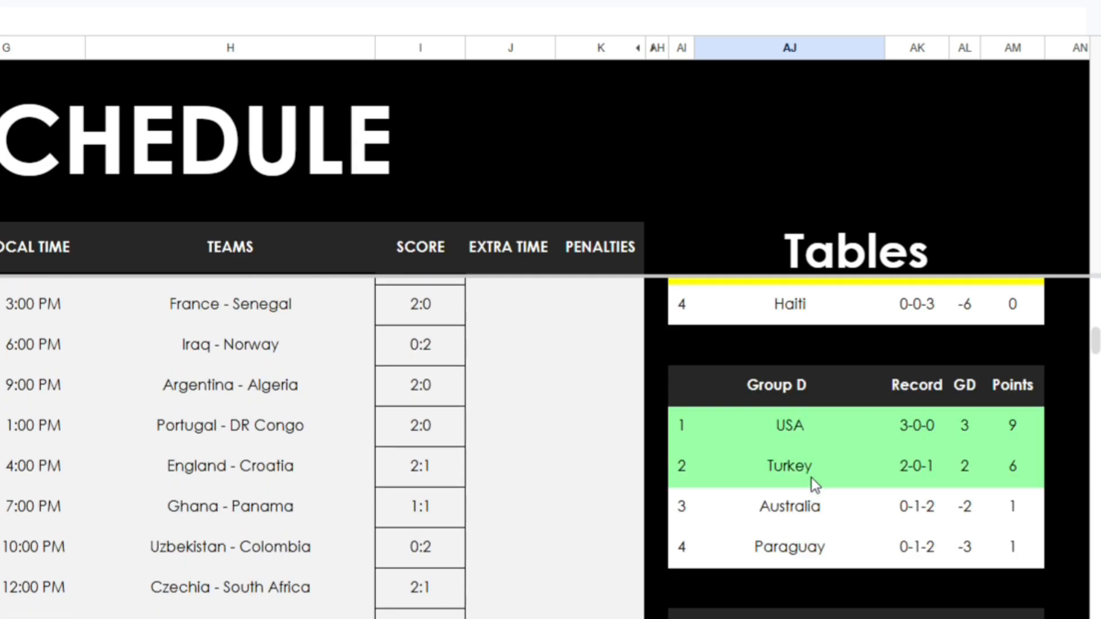
pyautogui.scroll(3, 811, 479)
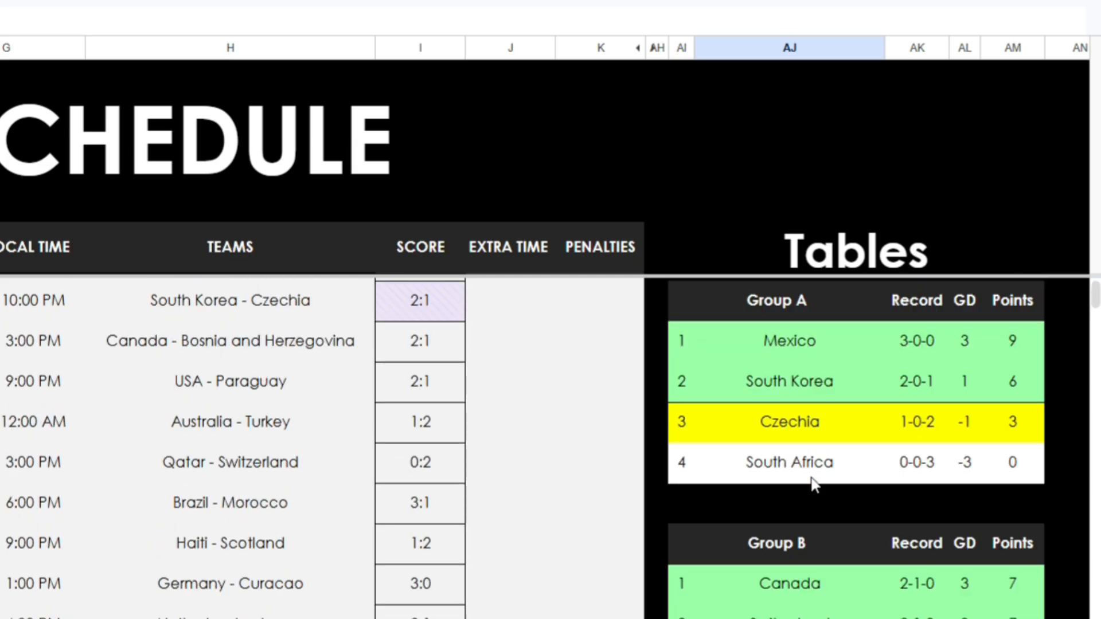
pyautogui.scroll(-5, 763, 453)
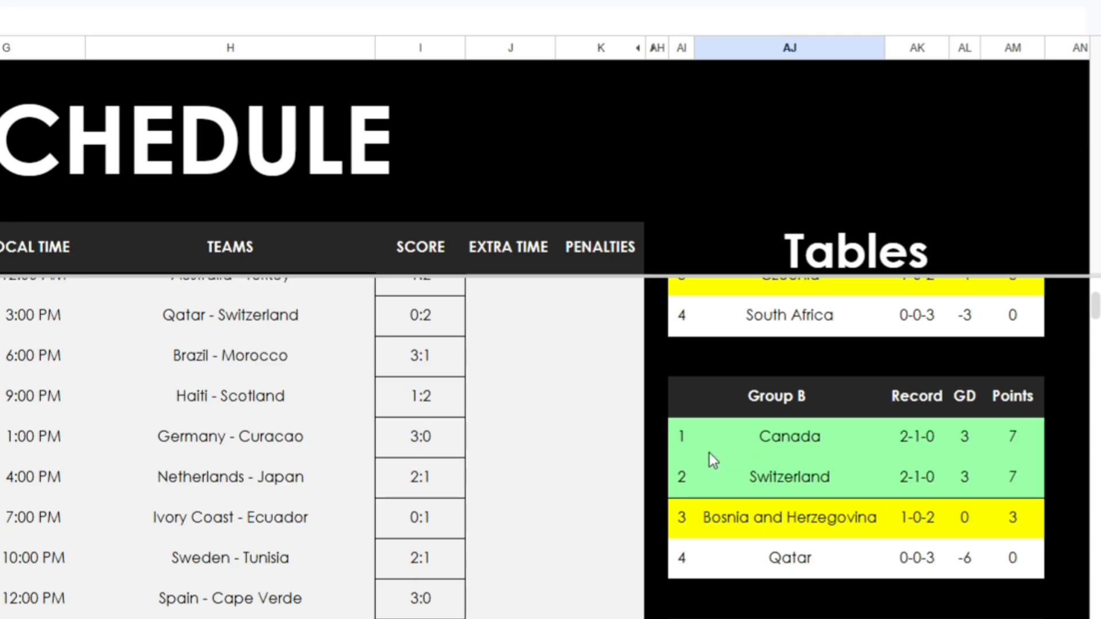
pyautogui.scroll(-2, 605, 475)
pyautogui.scroll(6, 608, 476)
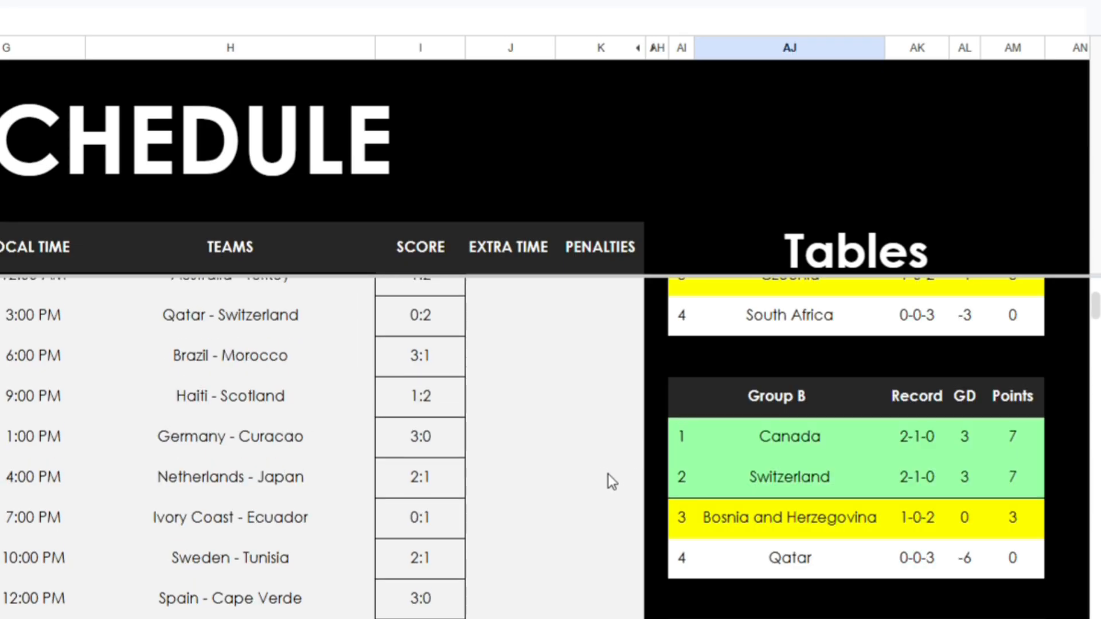
pyautogui.scroll(-10, 616, 479)
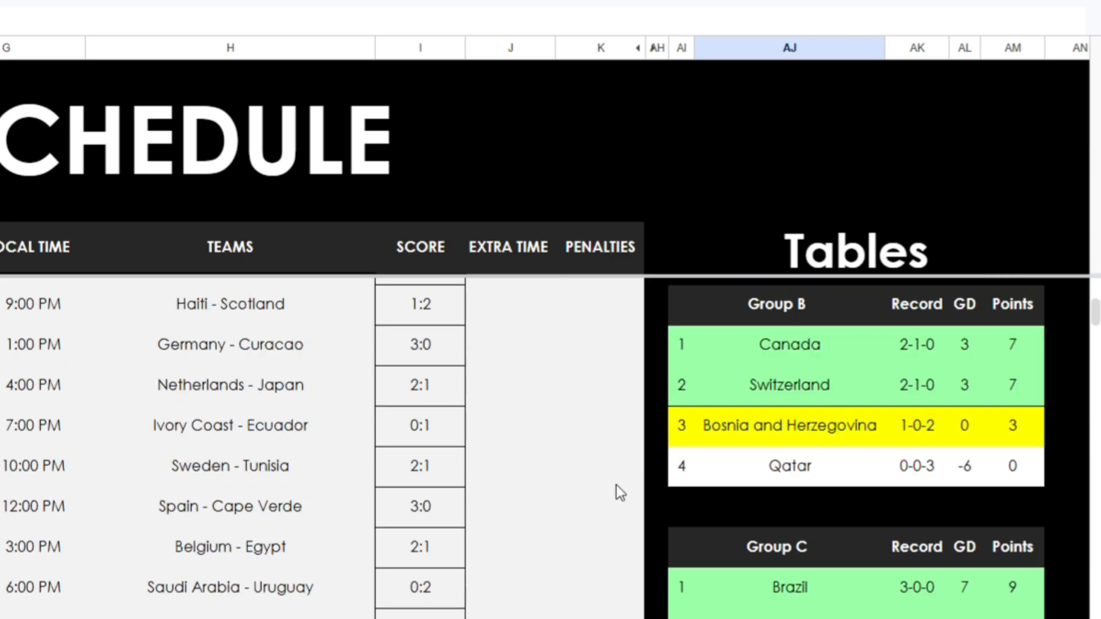
pyautogui.scroll(-7, 436, 440)
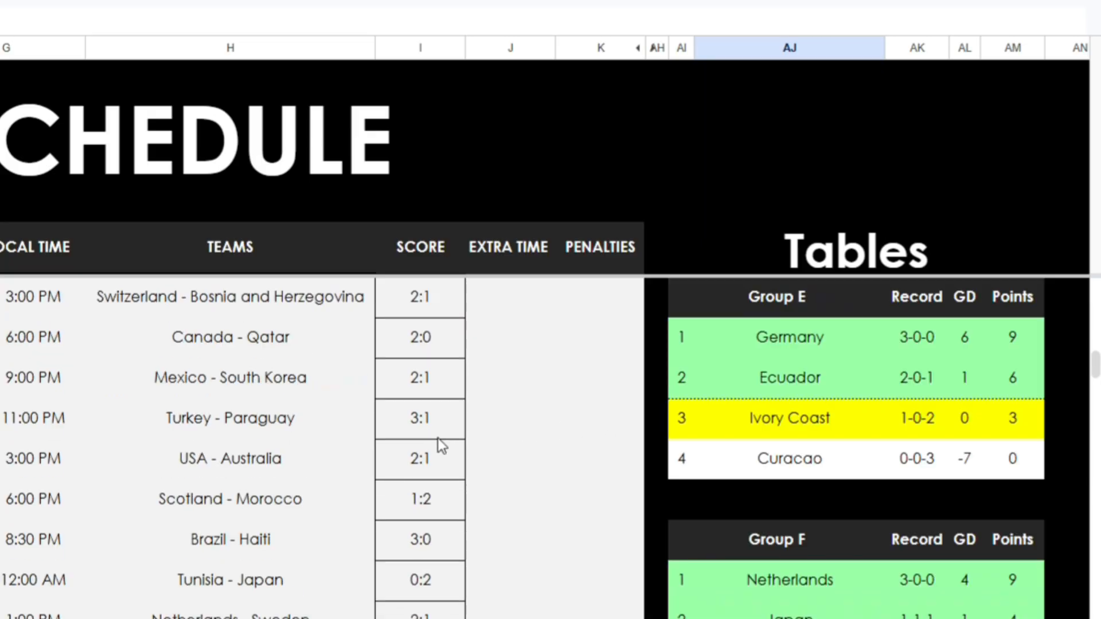
pyautogui.scroll(-20, 429, 440)
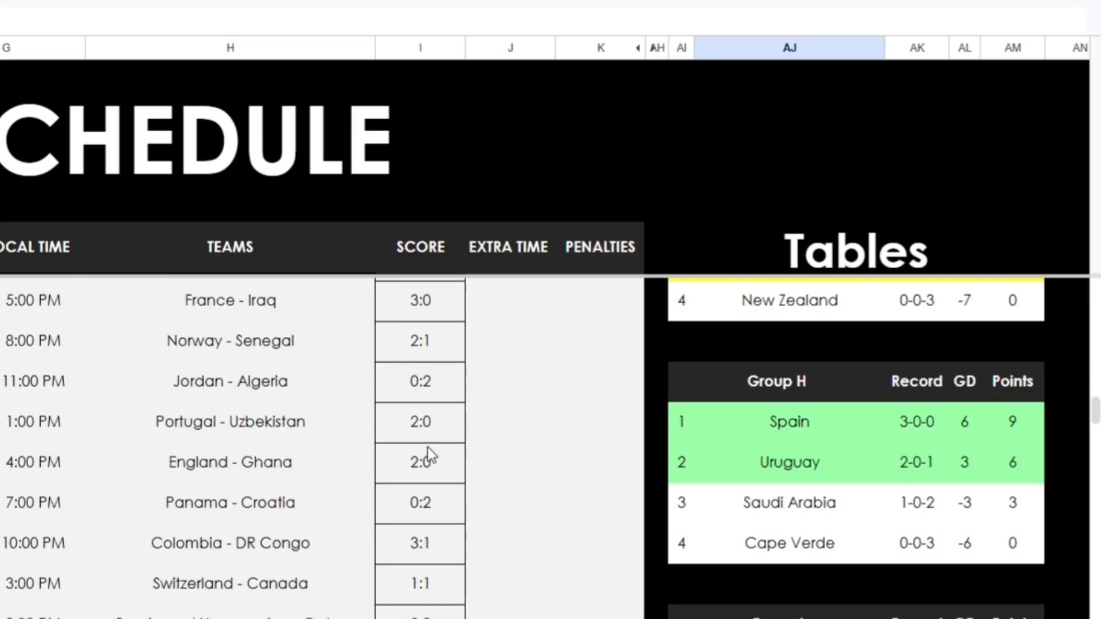
# - In the South Korea - Switzerland score cell, enter an AI formula predicting the 2026 knockout match in H76 in 0:0 format, with draws NOT allowed
pyautogui.scroll(-15, 428, 448)
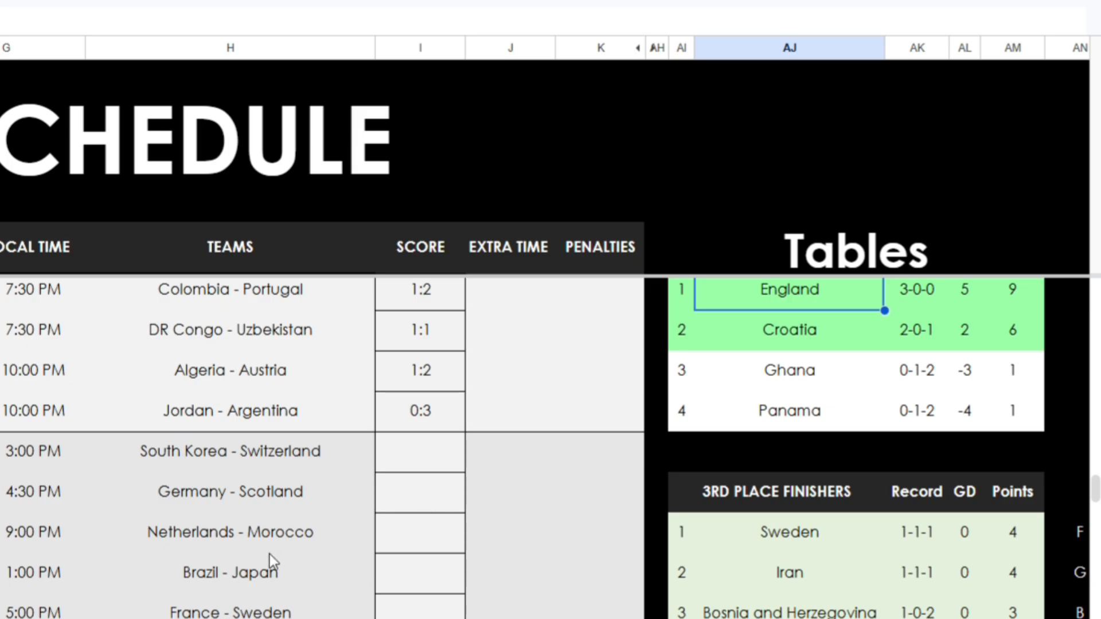
pyautogui.scroll(-2, 269, 554)
pyautogui.click(421, 359)
pyautogui.write('=AI("')
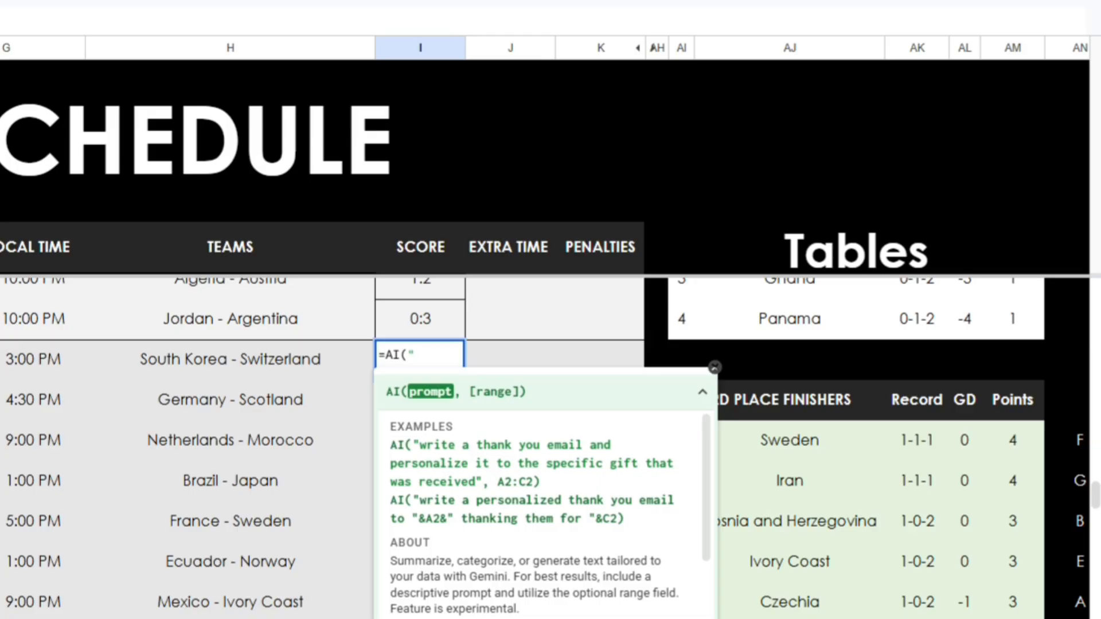
pyautogui.write("make a prediction for the world cup match in column H. It MUST be in a 0:0 format, with the left value corresponding to the team on the left, and the right value corresponding to the team on the right. Draws are NOT allowed. This is the knockout stage for the 2026 men's world cup. make your best prediction for this game.")
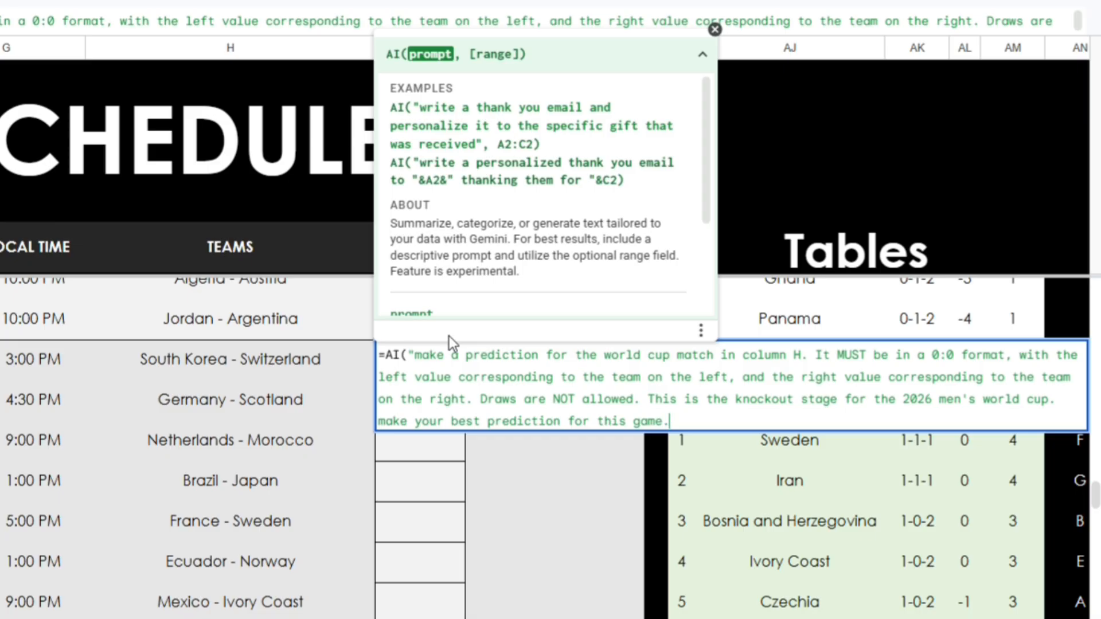
pyautogui.write('"H76)')
pyautogui.press('Left')
pyautogui.press('Left')
pyautogui.press('Left')
pyautogui.press('Left')
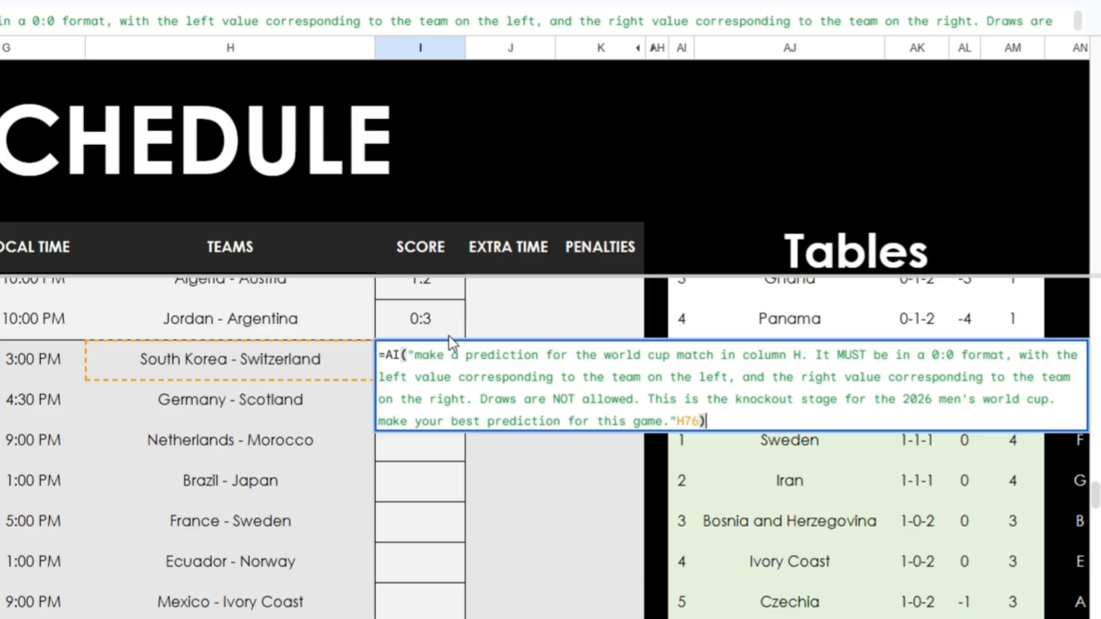
pyautogui.write(',')
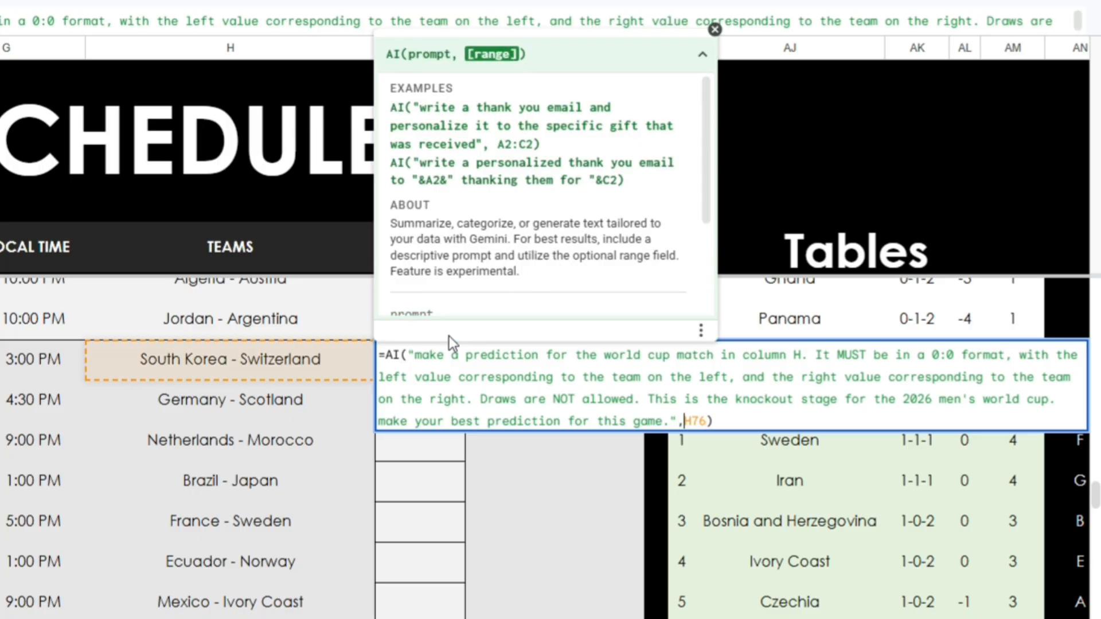
pyautogui.press('Return')
# - Copy the knockout prediction formula into the score cells from Germany - Scotland through Turkey - Egypt, and select the Germany - Scotland score
pyautogui.press('Up')
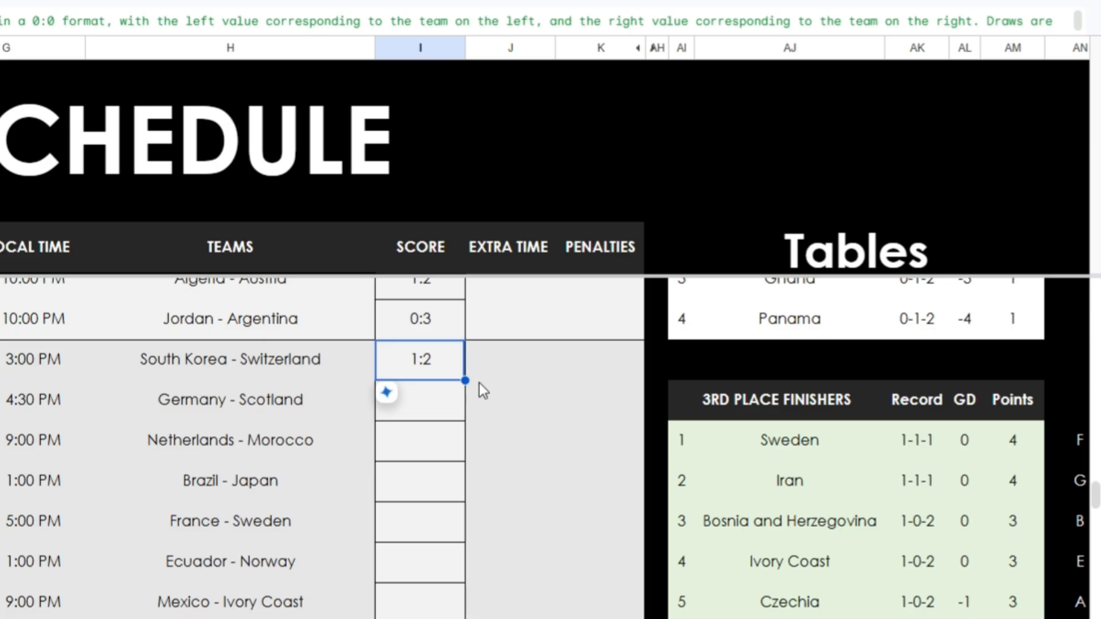
pyautogui.hotkey('ctrl', 'c')
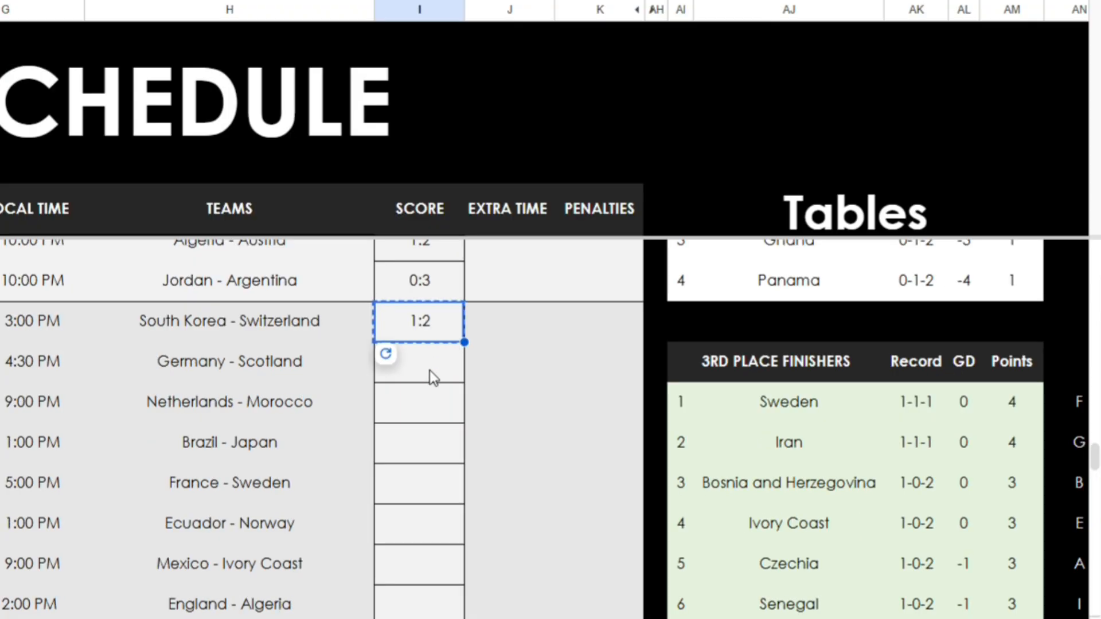
pyautogui.scroll(-8, 449, 432)
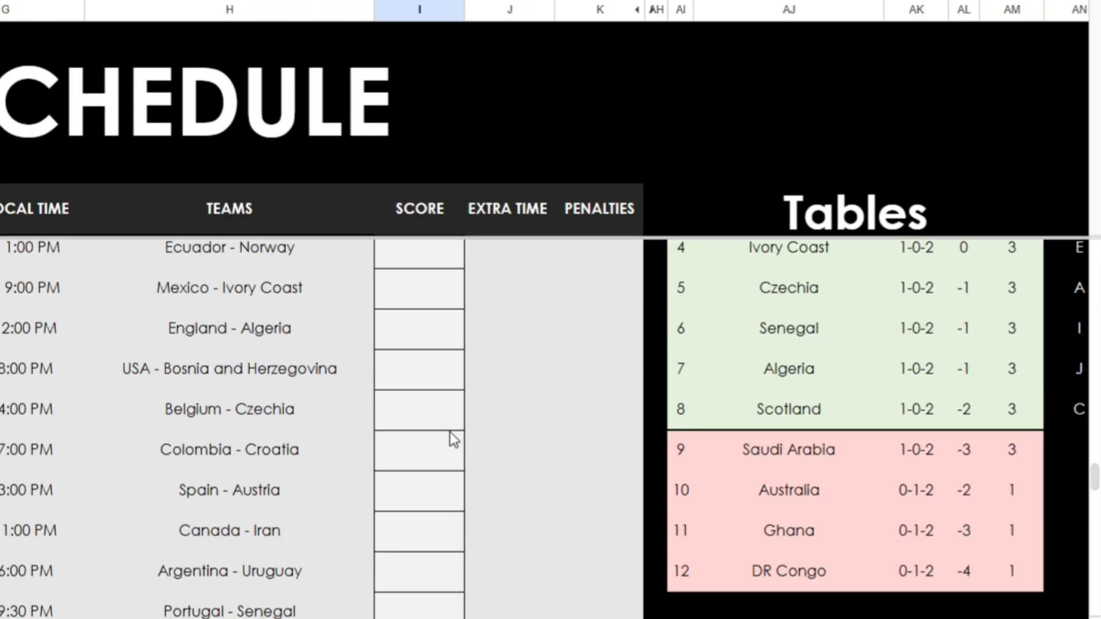
pyautogui.scroll(2, 445, 436)
pyautogui.keyDown('shift'); pyautogui.click(423, 473); pyautogui.keyUp('shift')
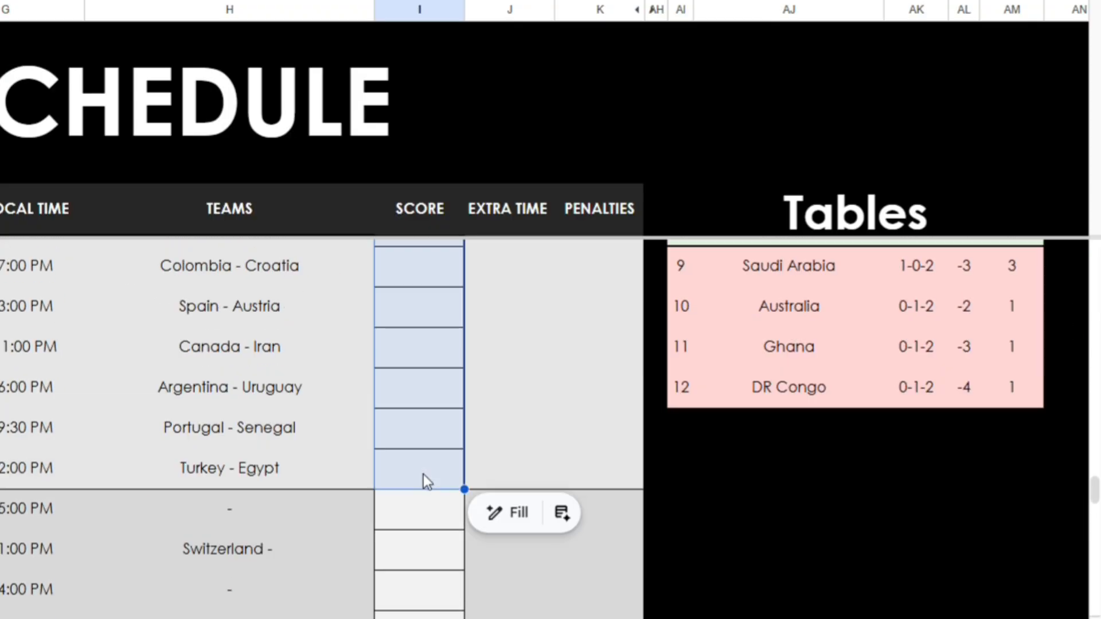
pyautogui.hotkey('ctrl', 'v')
pyautogui.scroll(5, 509, 407)
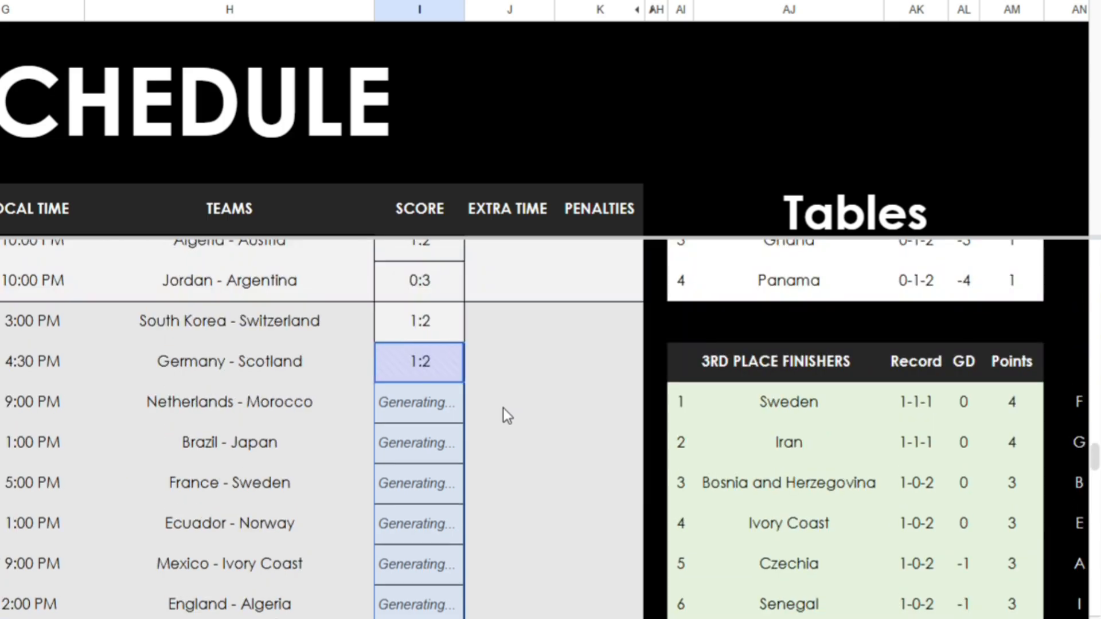
pyautogui.click(451, 336)
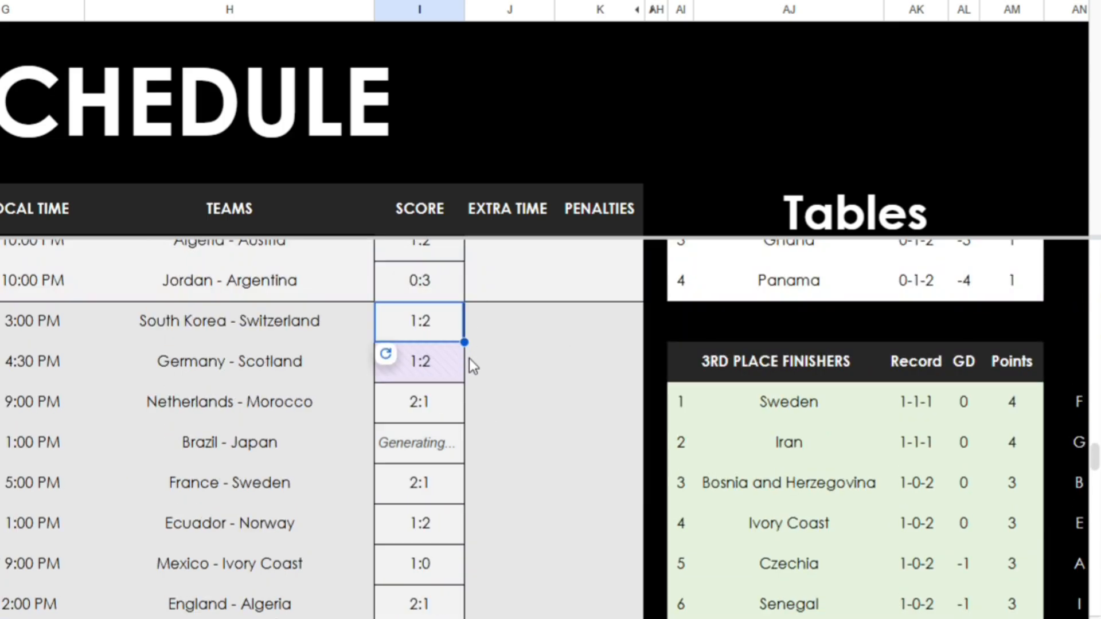
pyautogui.click(426, 365)
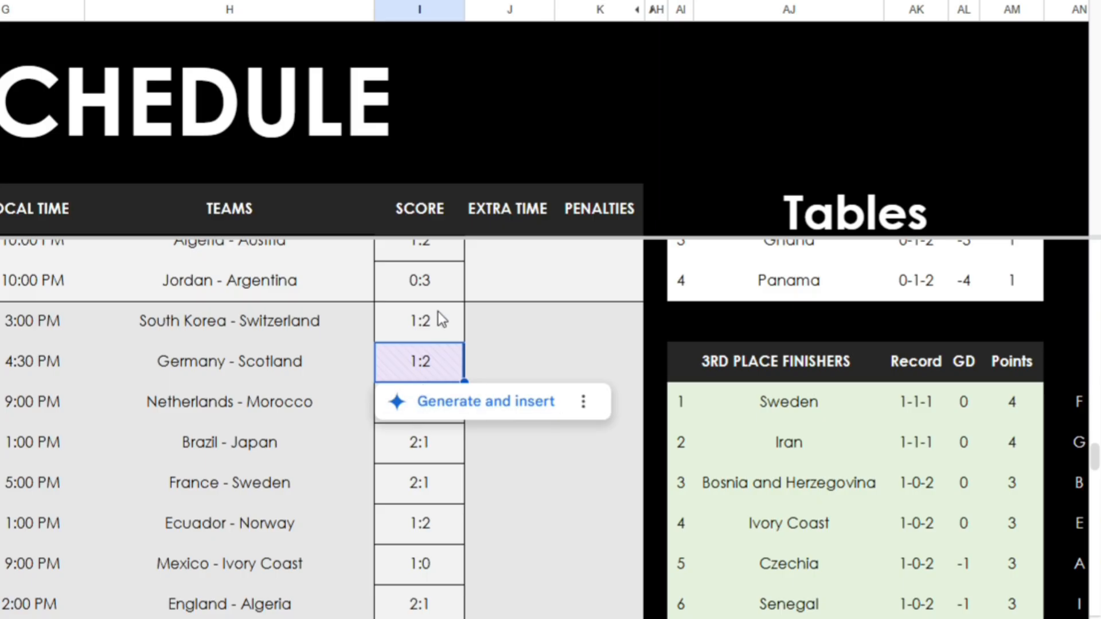
# - Generate the Germany - Scotland prediction and review that knockout round's scores through Turkey - Egypt
pyautogui.click(409, 400)
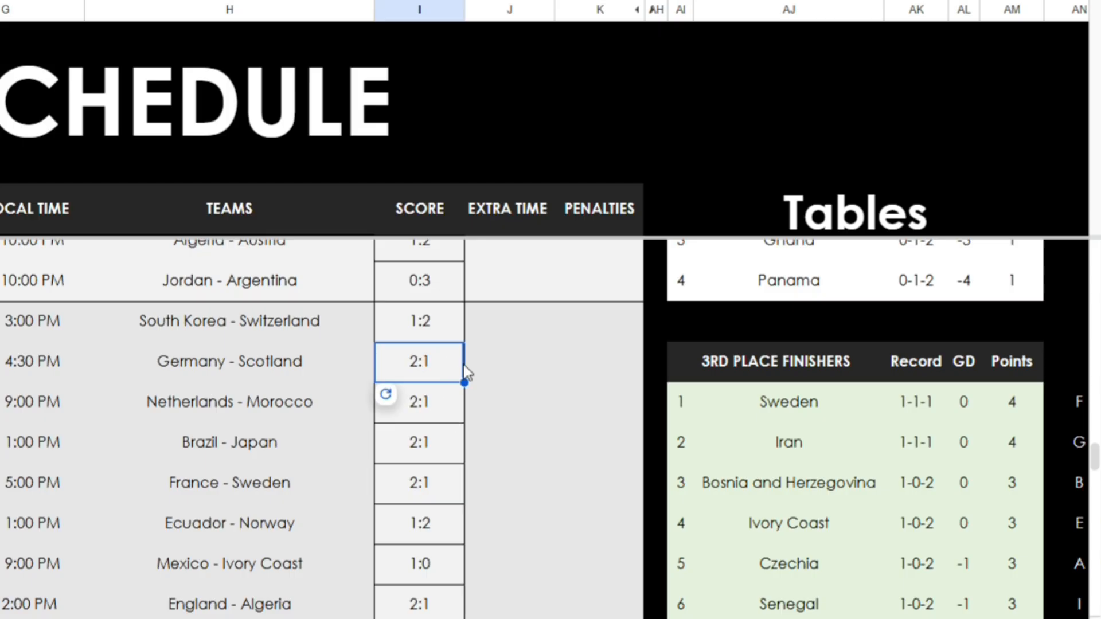
pyautogui.scroll(-5, 451, 338)
pyautogui.scroll(-2, 450, 343)
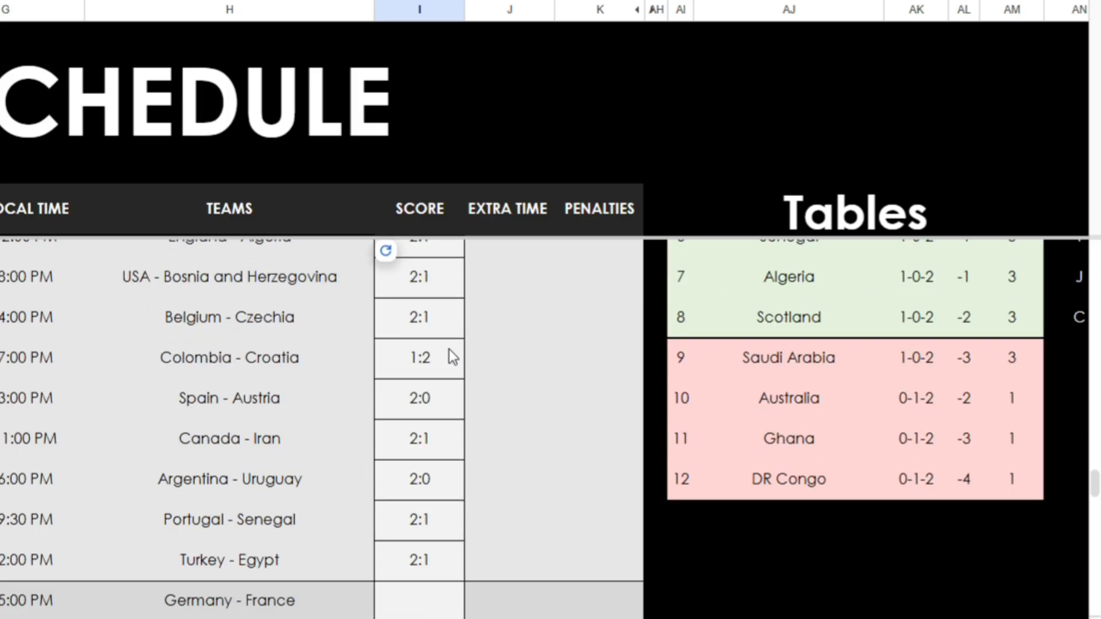
pyautogui.scroll(-4, 447, 350)
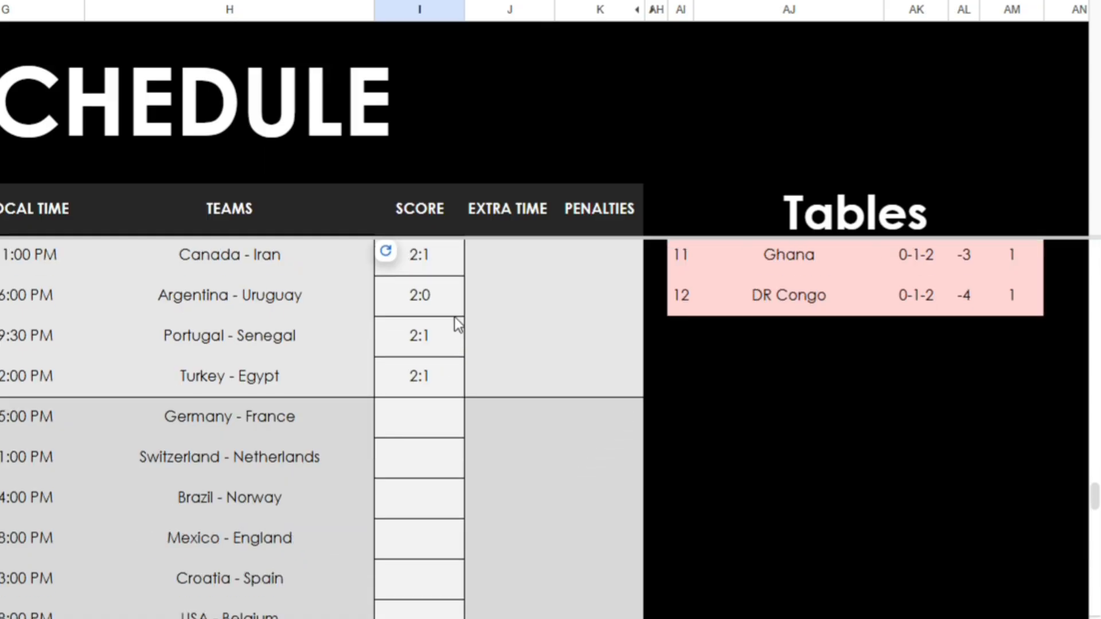
pyautogui.scroll(8, 438, 338)
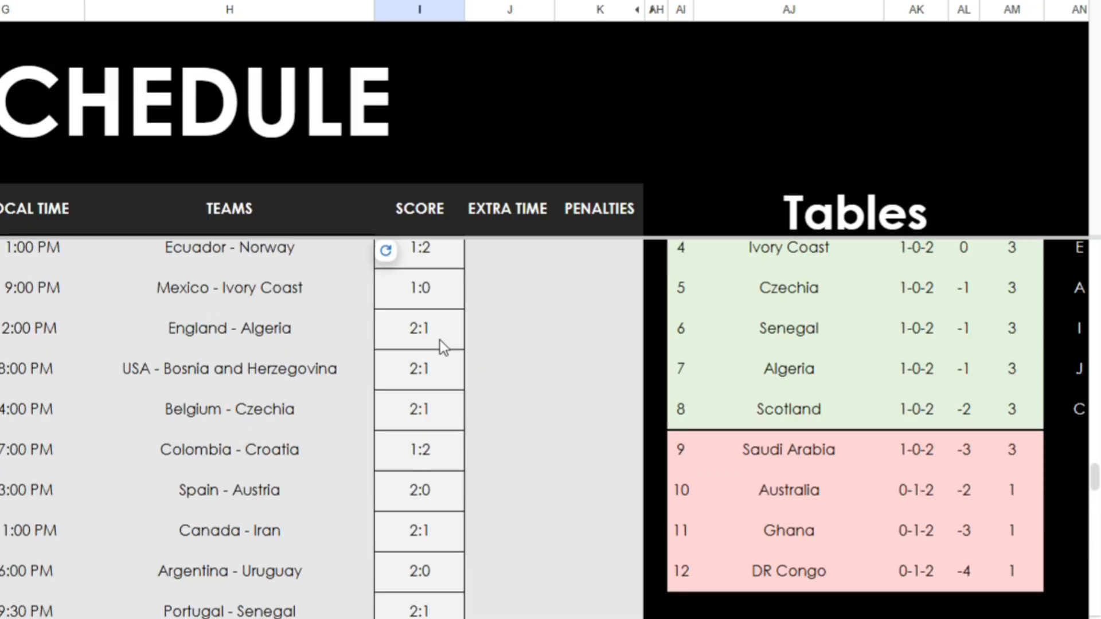
pyautogui.scroll(3, 439, 340)
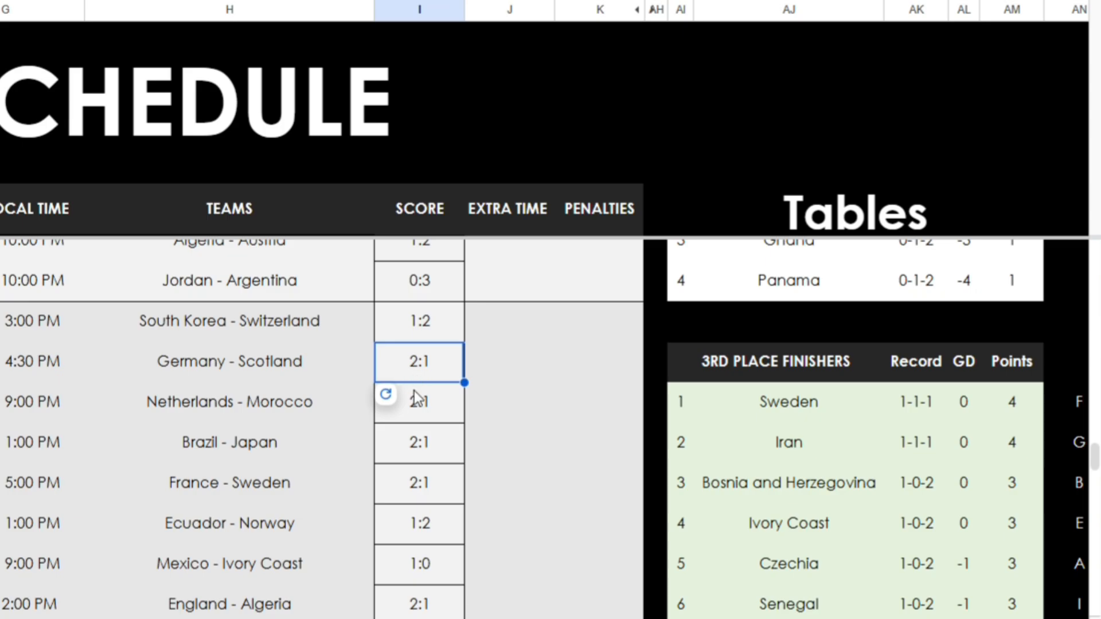
pyautogui.scroll(-5, 419, 395)
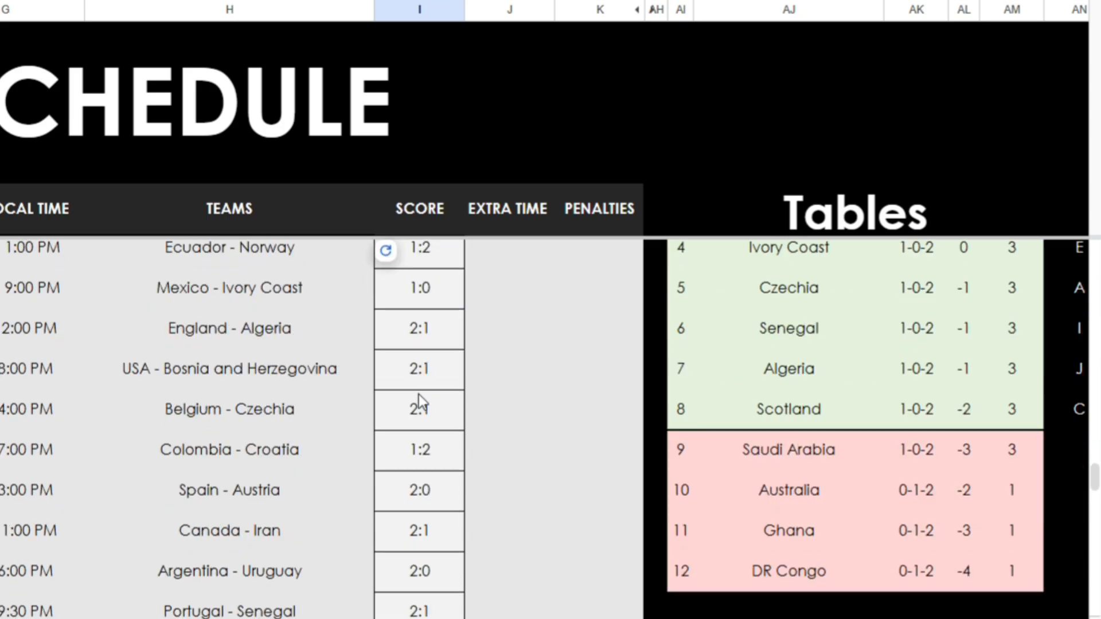
# - Copy the knockout prediction formula into the score cells from Germany - France through Canada - Portugal, and generate the Germany - France score
pyautogui.click(423, 488)
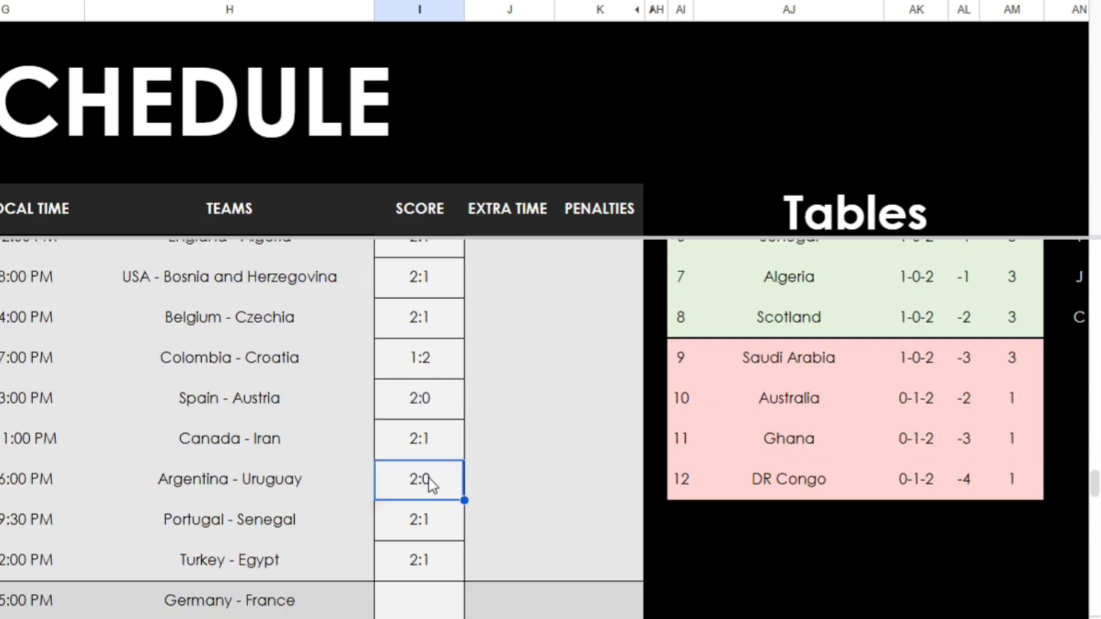
pyautogui.scroll(-5, 435, 405)
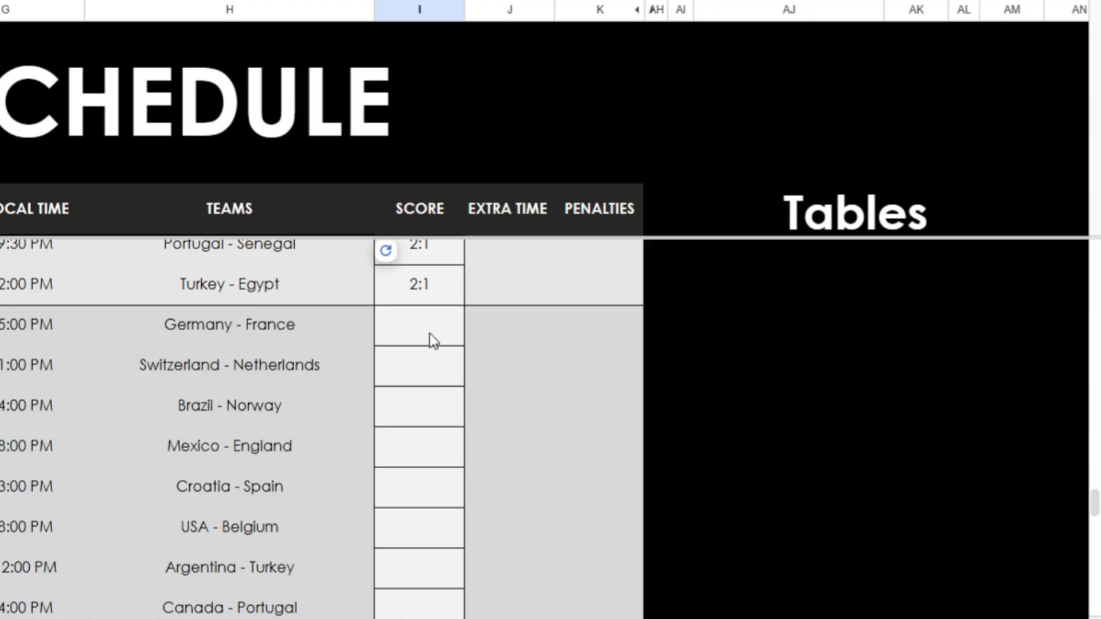
pyautogui.moveTo(429, 334); pyautogui.dragTo(430, 609)
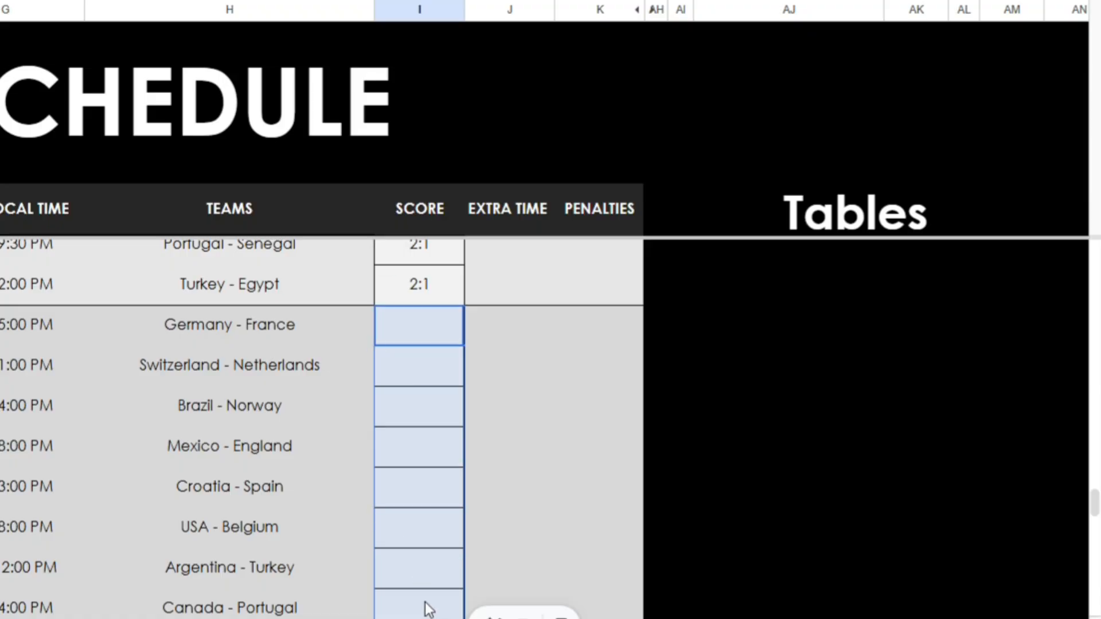
pyautogui.hotkey('ctrl', 'v')
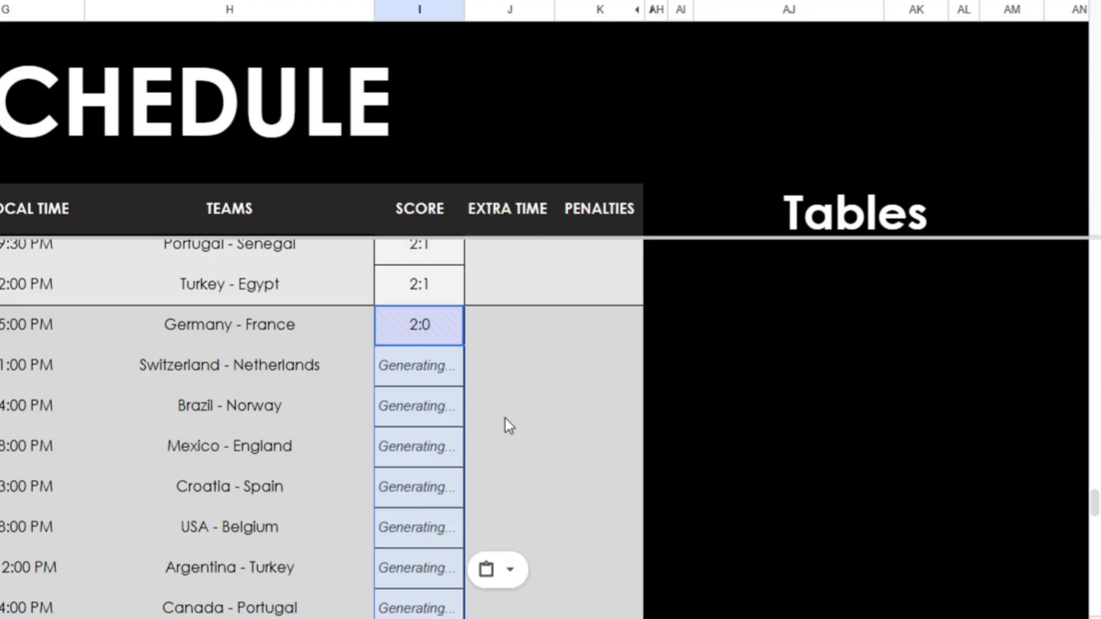
pyautogui.click(442, 332)
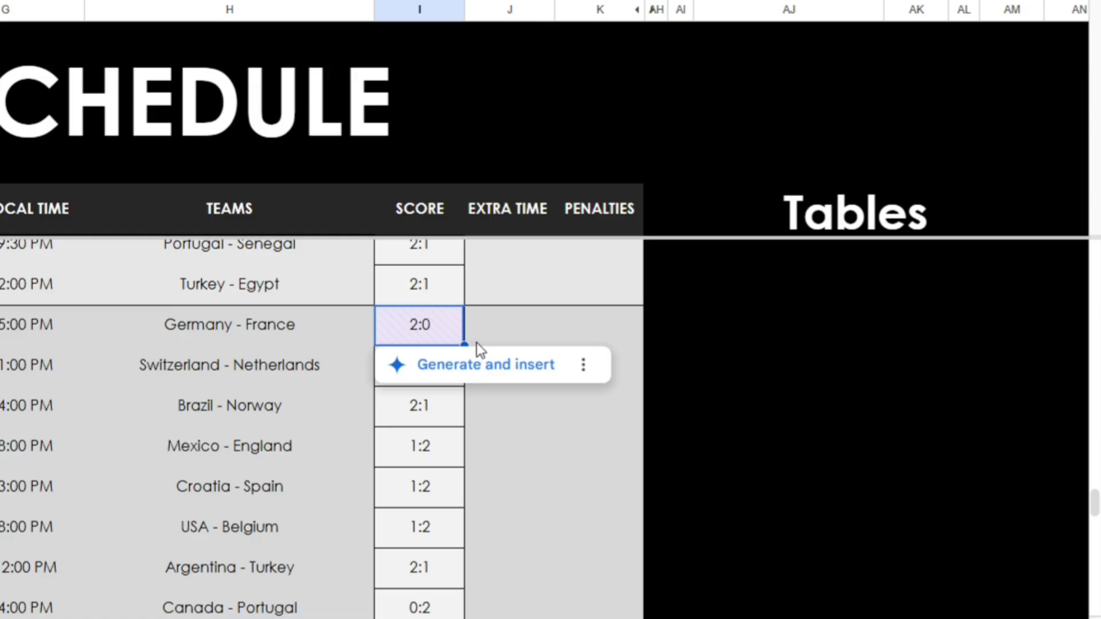
pyautogui.click(442, 373)
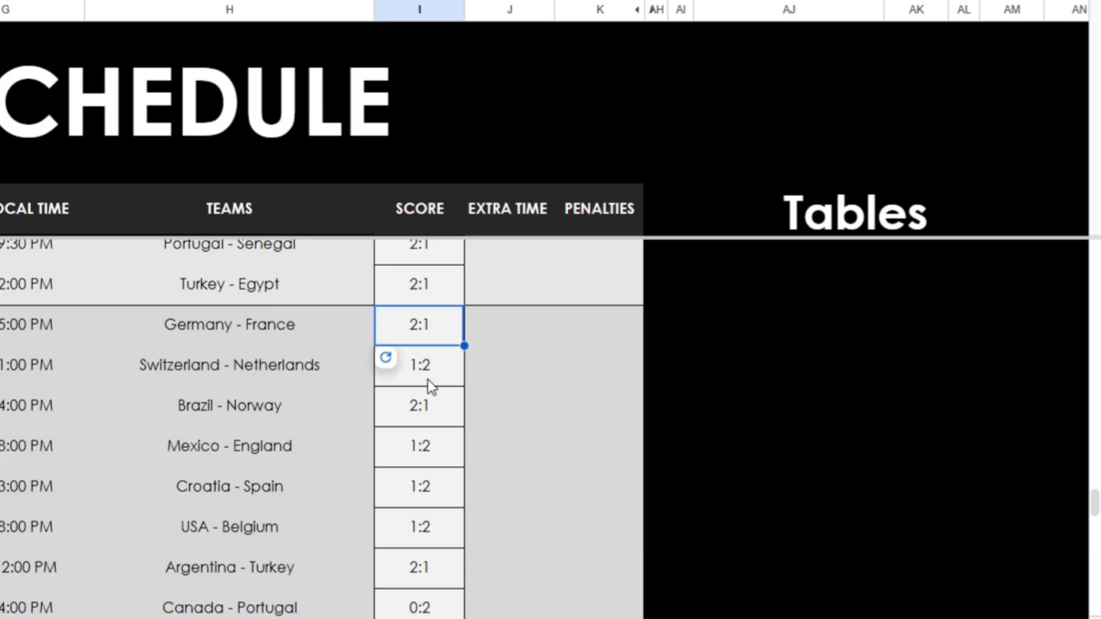
# - Copy the Argentina - Turkey score formula into the cells from Germany - Netherlands through Argentina - Portugal, and generate the Germany - Netherlands score
pyautogui.scroll(-2, 427, 380)
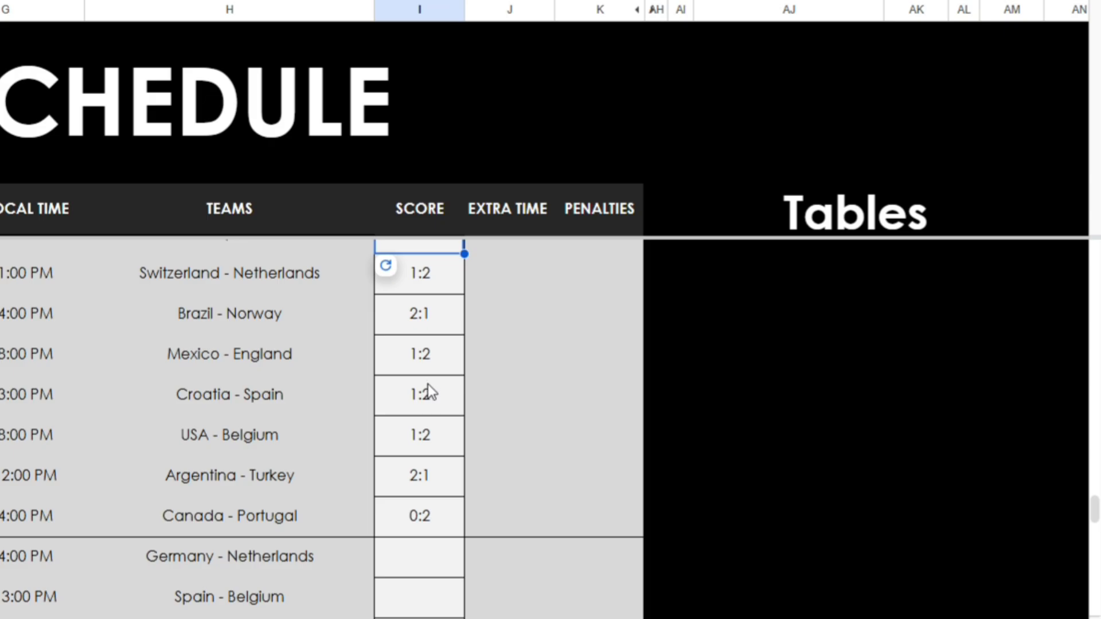
pyautogui.scroll(-2, 428, 385)
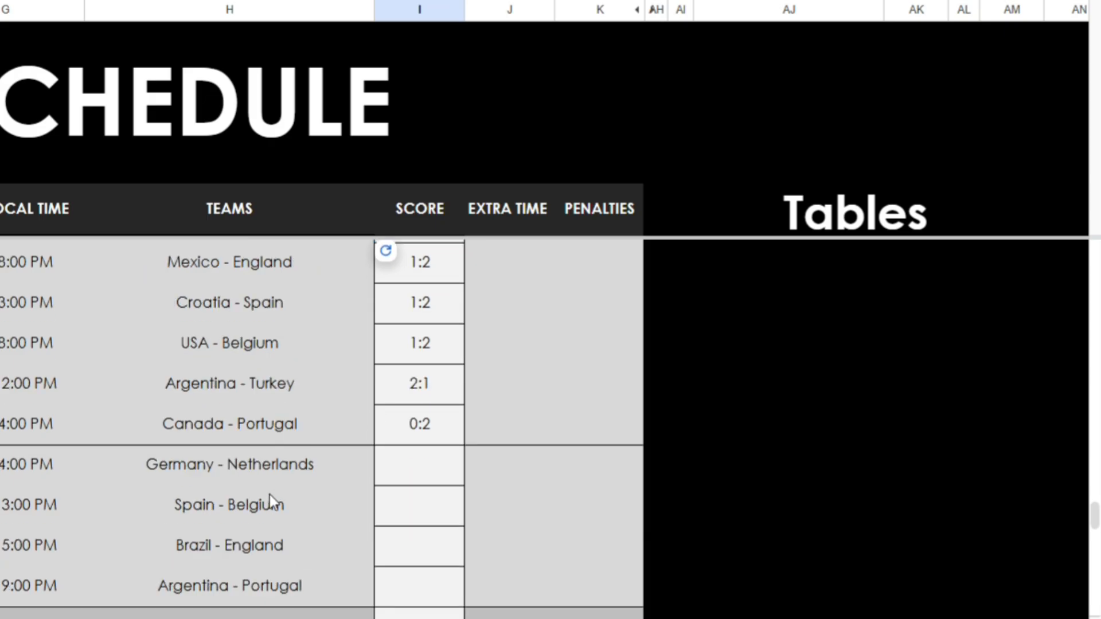
pyautogui.click(436, 390)
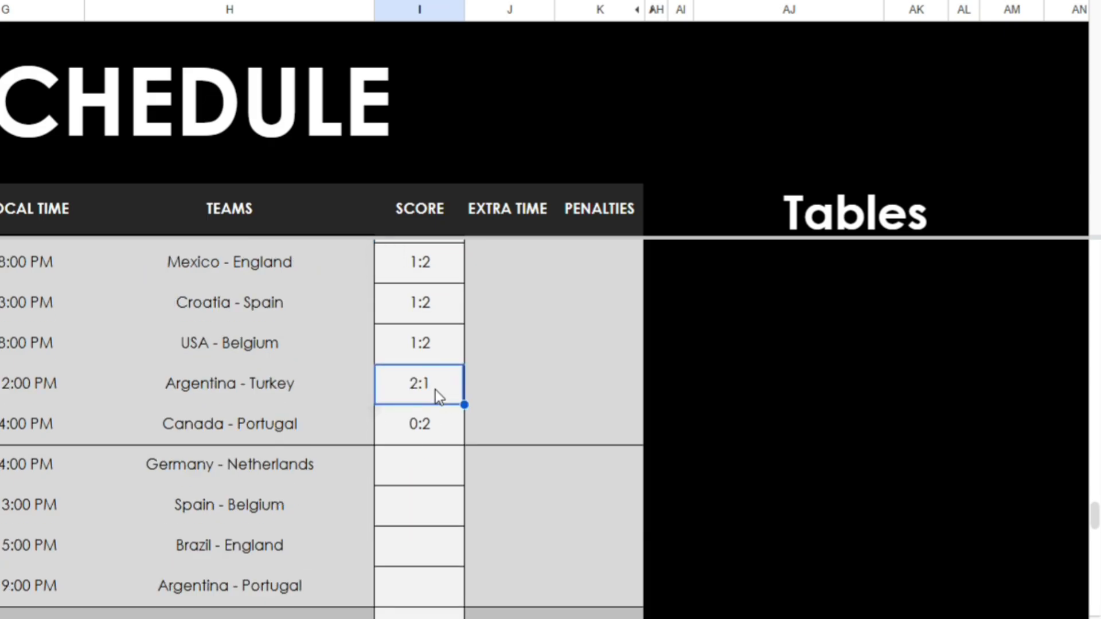
pyautogui.hotkey('ctrl', 'c')
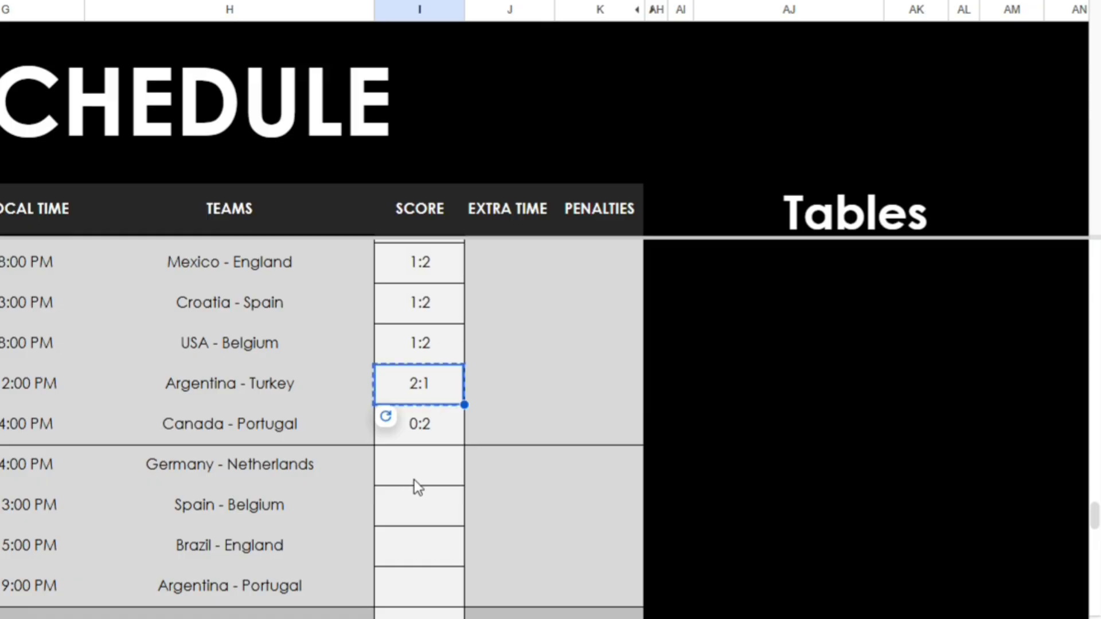
pyautogui.moveTo(414, 480); pyautogui.dragTo(412, 580)
pyautogui.hotkey('ctrl', 'v')
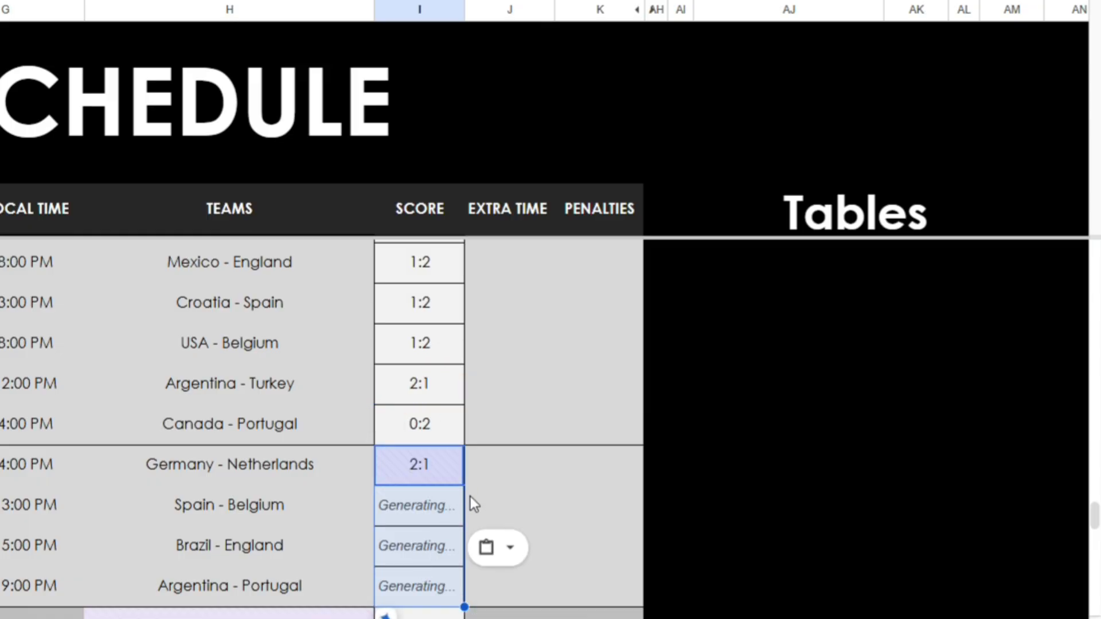
pyautogui.click(437, 474)
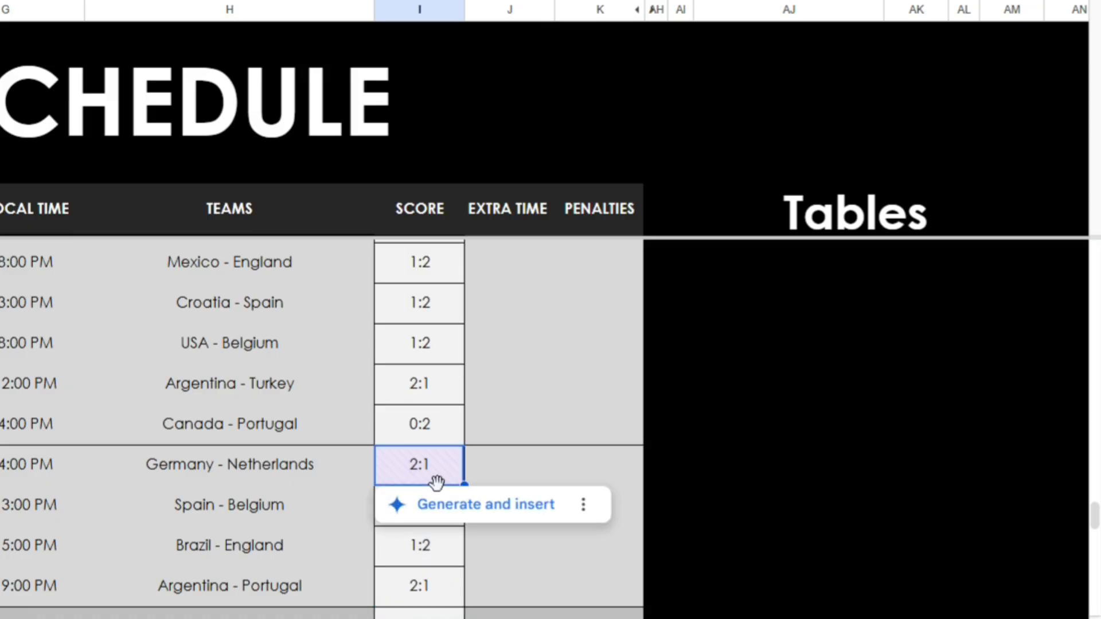
pyautogui.click(456, 515)
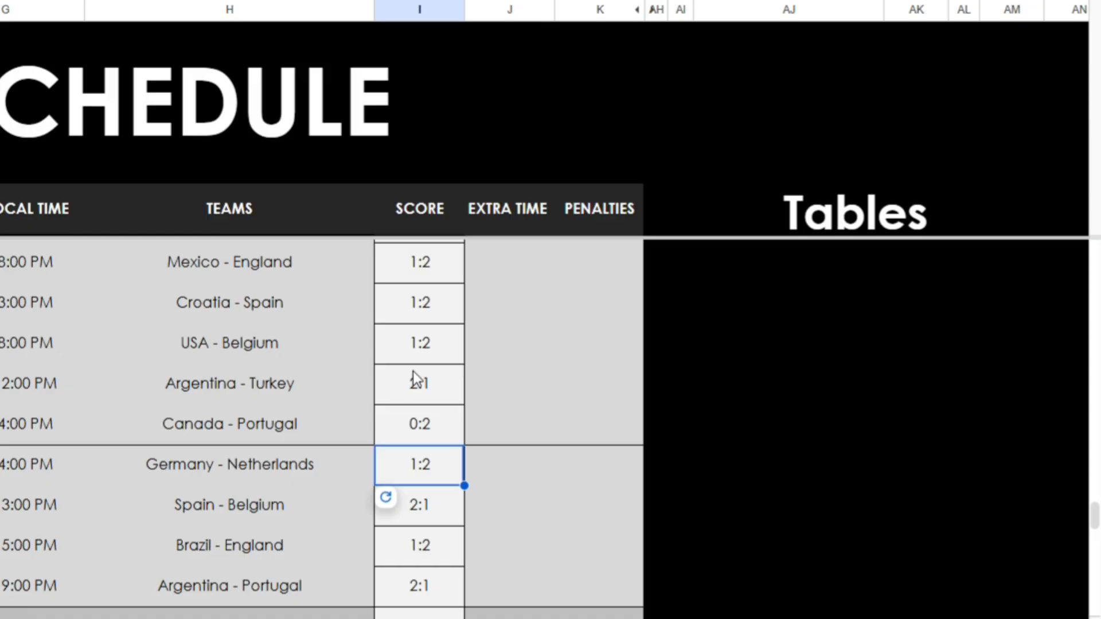
# - Copy the knockout prediction formula into the Netherlands - Spain and England - Argentina score cells, and generate the Netherlands - Spain score
pyautogui.scroll(-2, 418, 369)
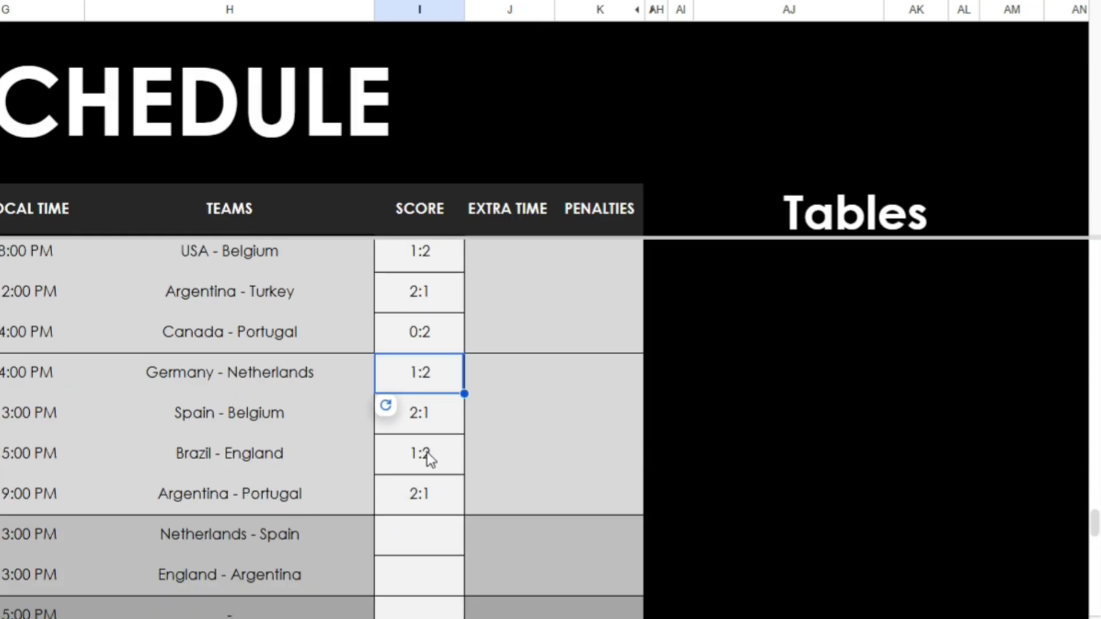
pyautogui.hotkey('ctrl', 'c')
pyautogui.moveTo(419, 545); pyautogui.dragTo(421, 562)
pyautogui.hotkey('ctrl', 'v')
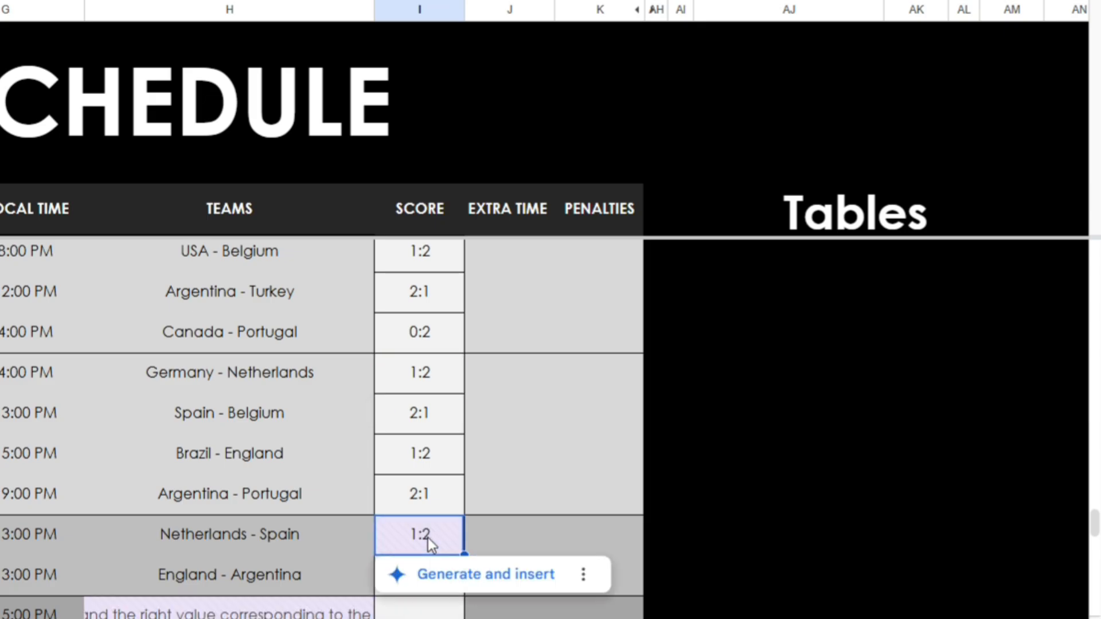
pyautogui.click(424, 573)
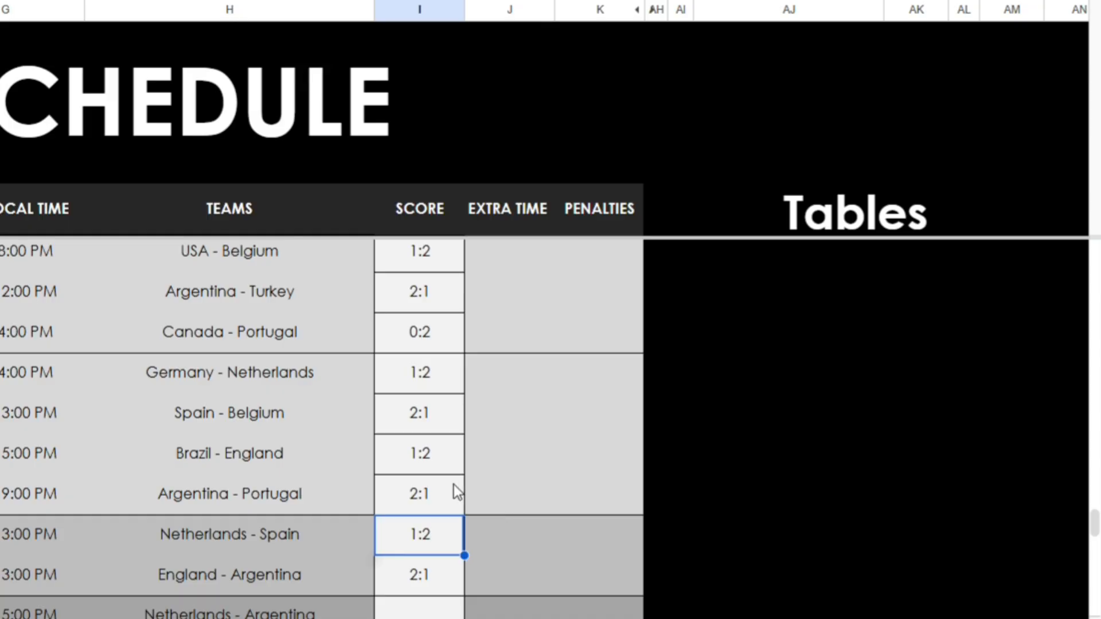
# - Paste the knockout prediction formula into the Netherlands - Argentina and Spain - England score cells, and generate both scores
pyautogui.scroll(-2, 459, 482)
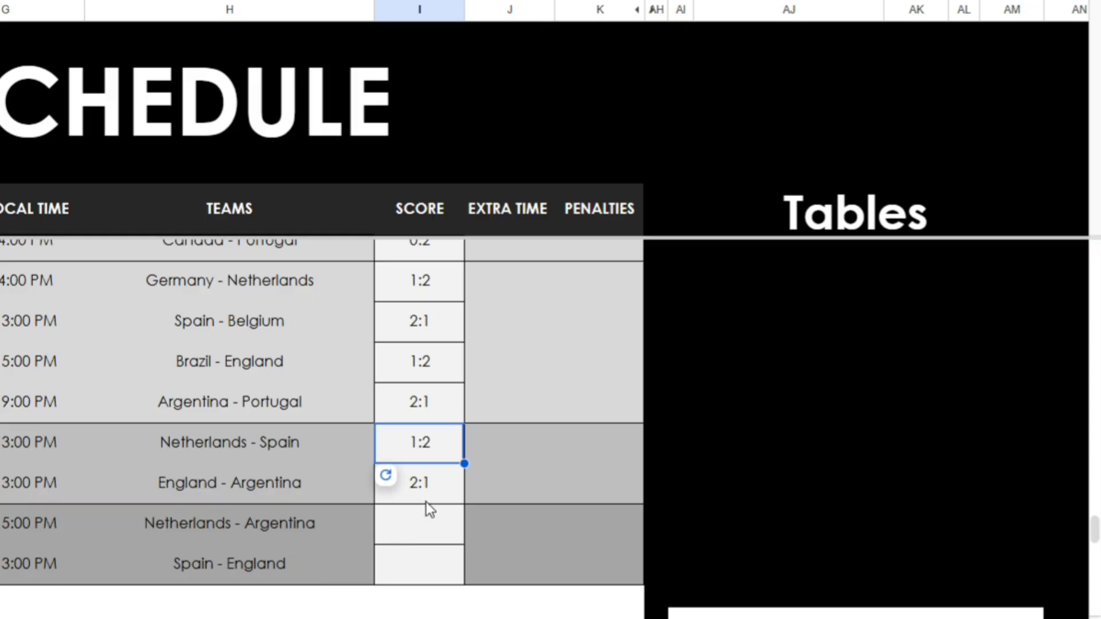
pyautogui.click(425, 523)
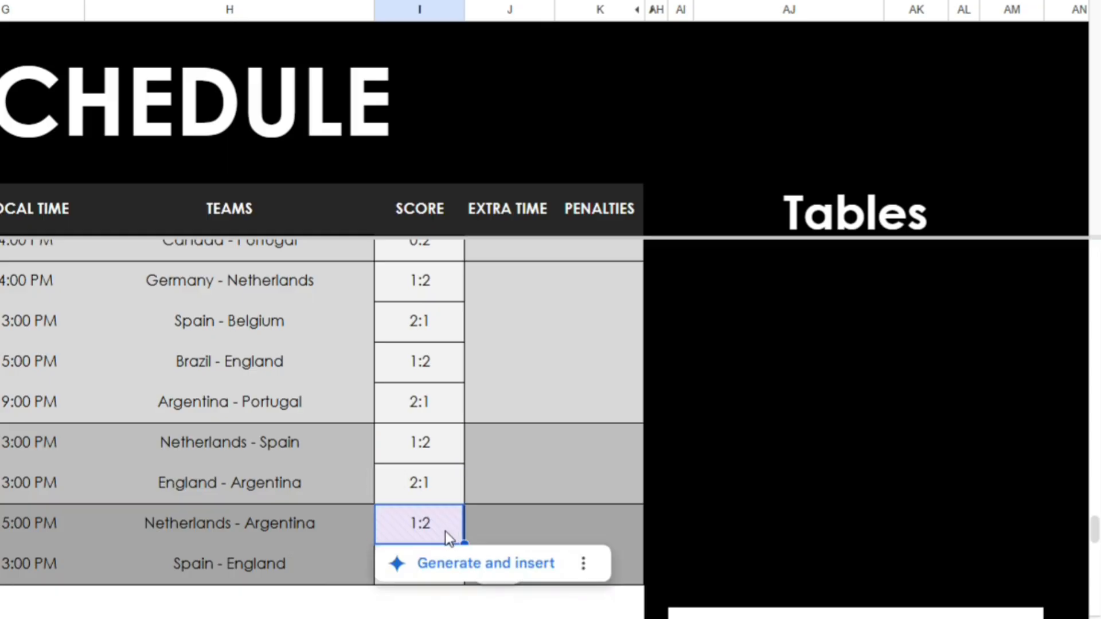
pyautogui.click(440, 564)
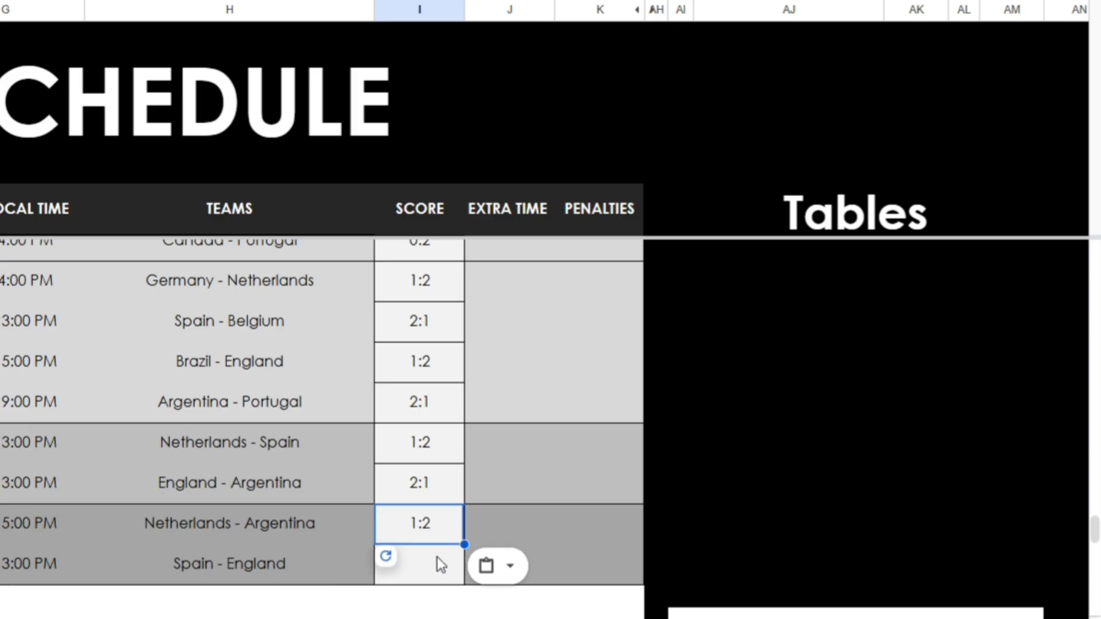
pyautogui.click(437, 557)
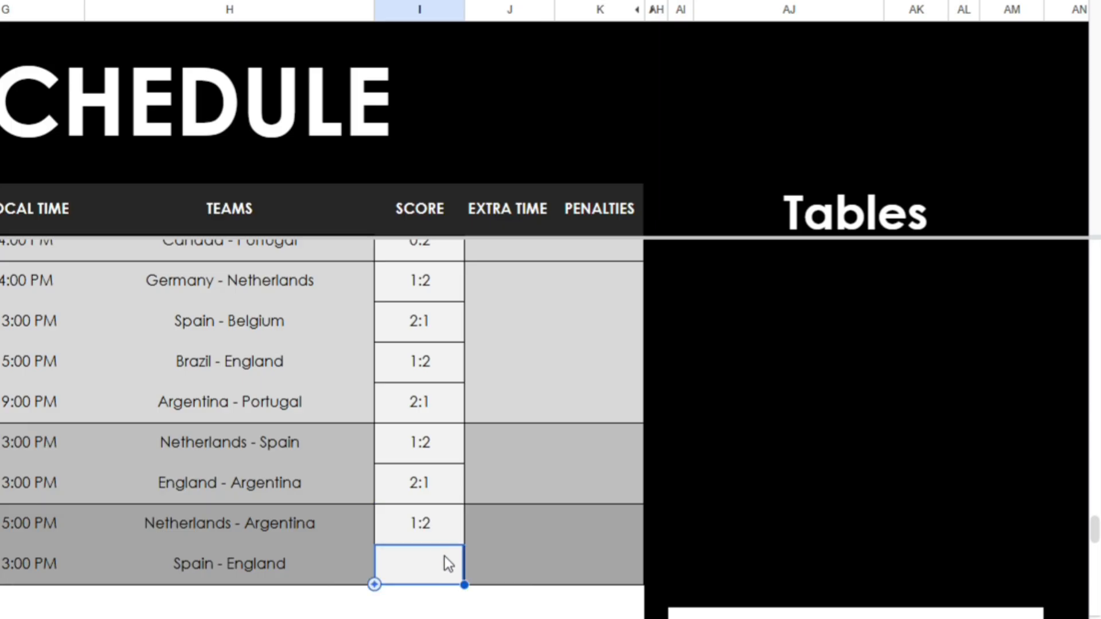
pyautogui.hotkey('ctrl', 'v')
pyautogui.click(394, 601)
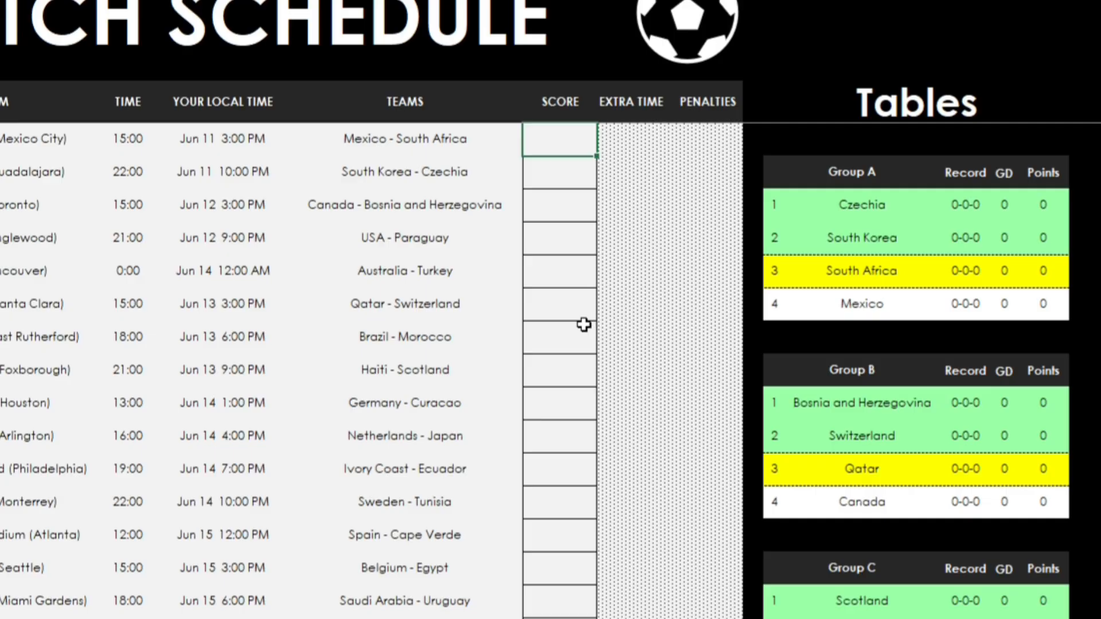
# - In the Excel schedule's Mexico - South Africa score cell, start a COPILOT formula with the group-stage prediction prompt for column H in 0:0 format, draws allowed
pyautogui.write('=copi')
pyautogui.press('Tab')
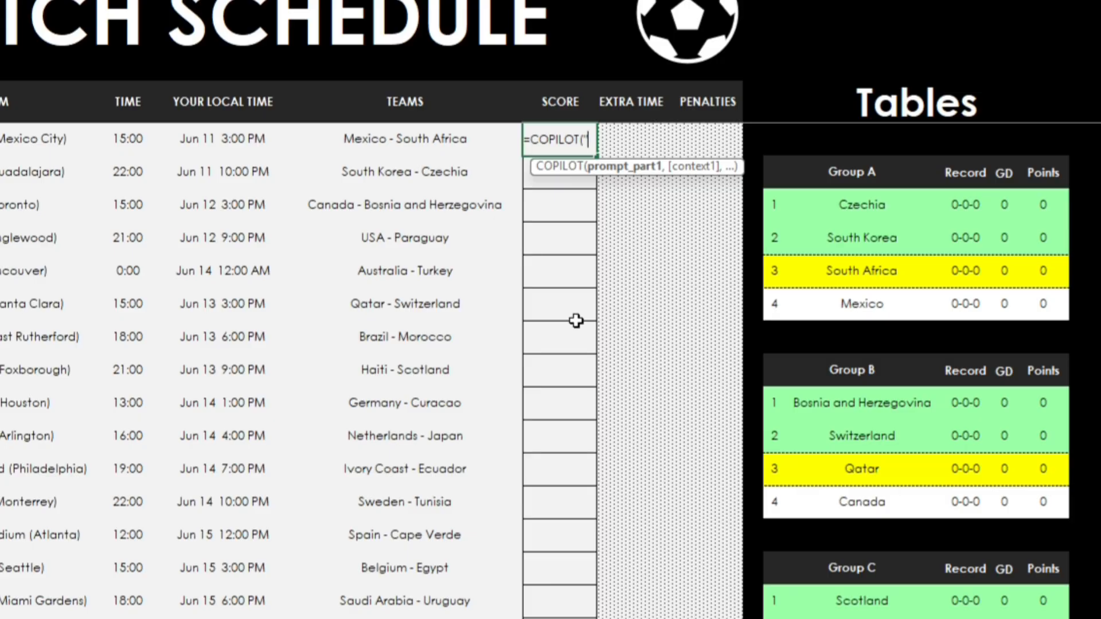
pyautogui.hotkey('ctrl', 'v')
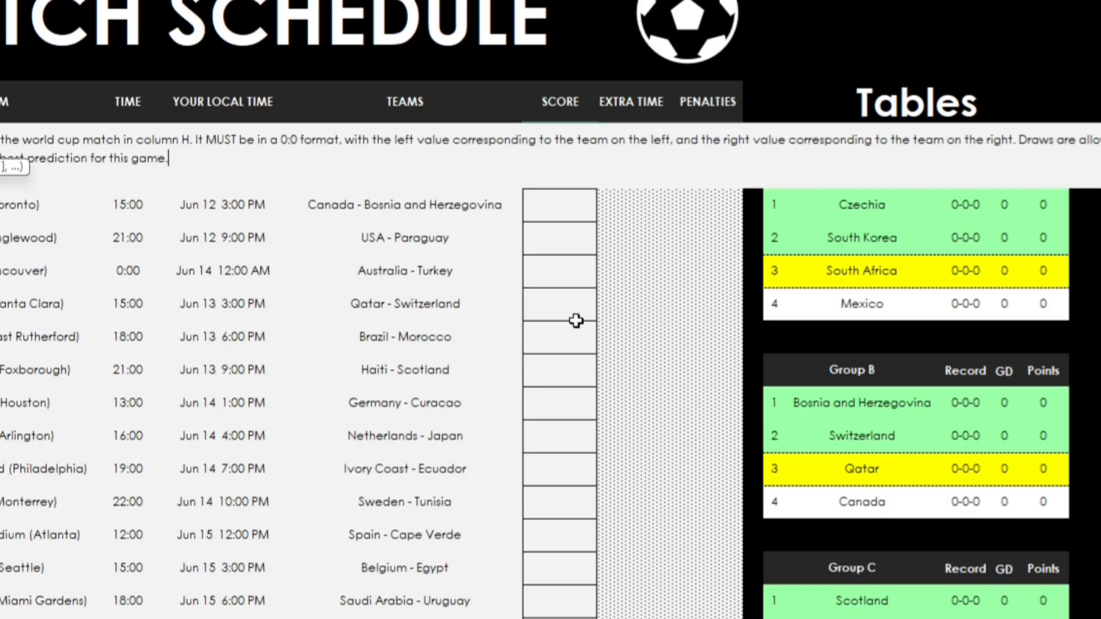
pyautogui.write('"')
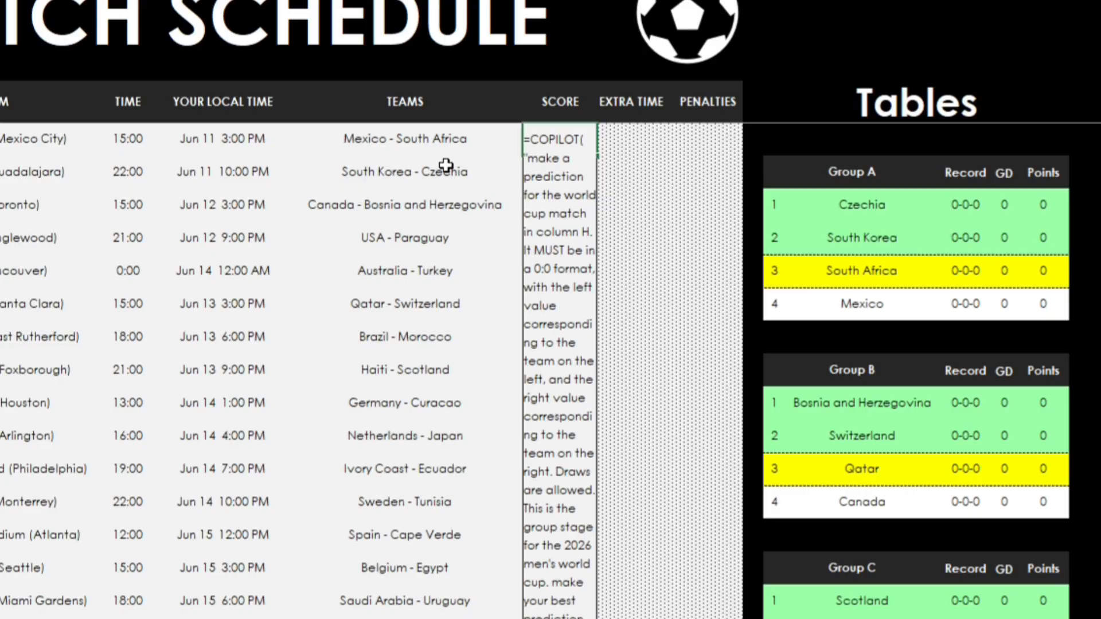
# - Add the group-stage matchups H4:H75, from Mexico - South Africa through Jordan - Argentina, as the COPILOT formula's context
pyautogui.moveTo(440, 146); pyautogui.dragTo(433, 618)
pyautogui.scroll(-11, 396, 462)
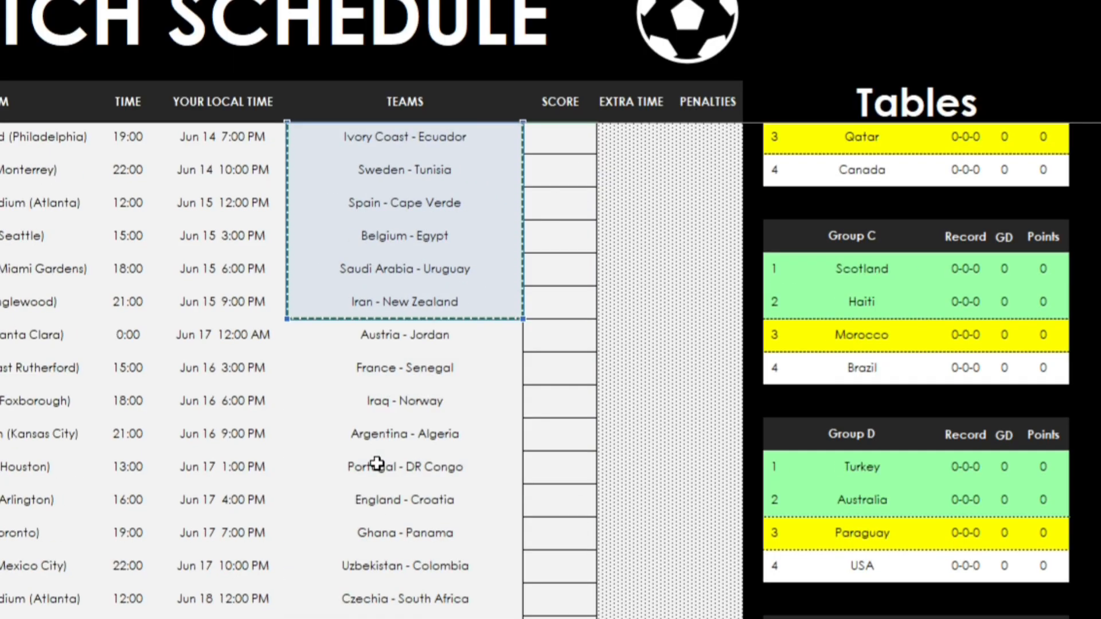
pyautogui.scroll(-8, 303, 456)
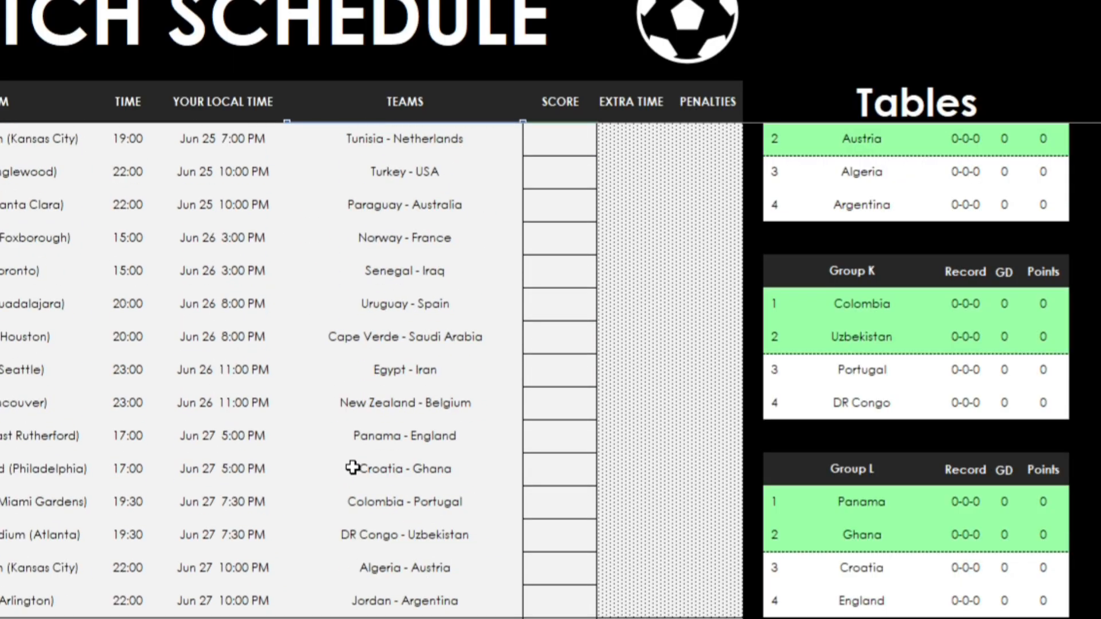
pyautogui.keyDown('shift'); pyautogui.click(409, 607); pyautogui.keyUp('shift')
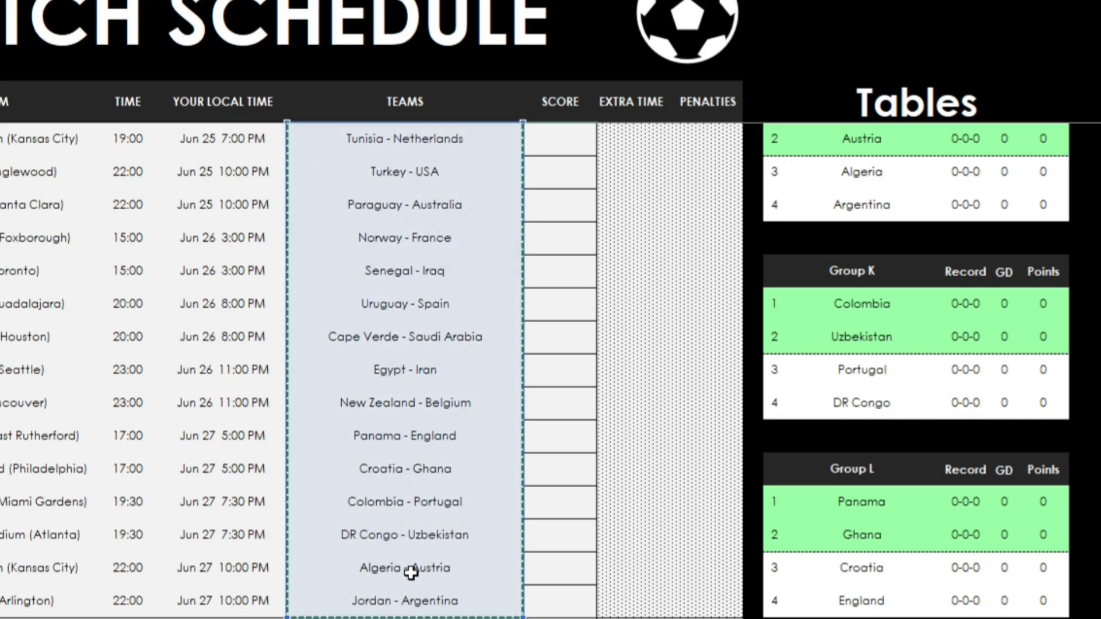
pyautogui.scroll(11, 433, 479)
pyautogui.scroll(8, 424, 464)
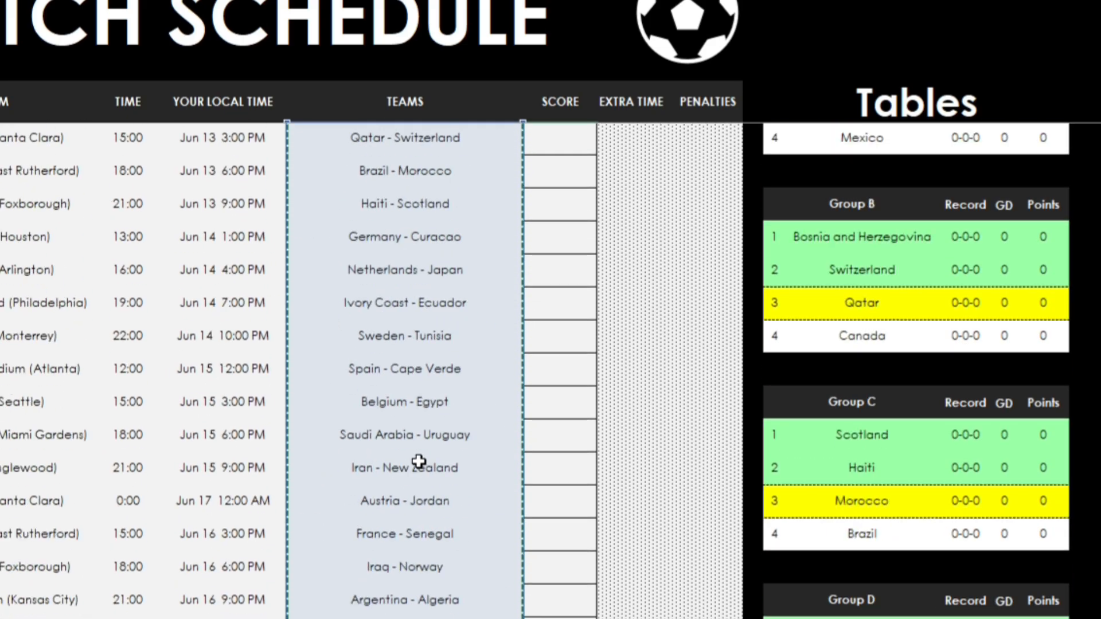
pyautogui.click(1014, 1)
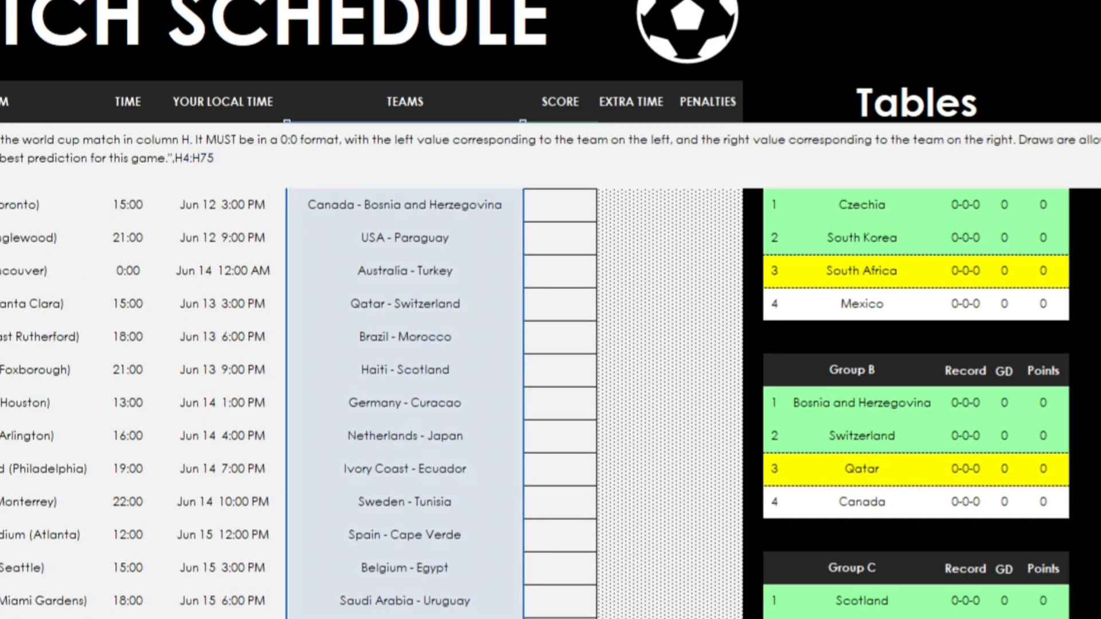
# - Complete the COPILOT formula in the Mexico - South Africa score cell to generate all group-stage scores
pyautogui.press('Return')
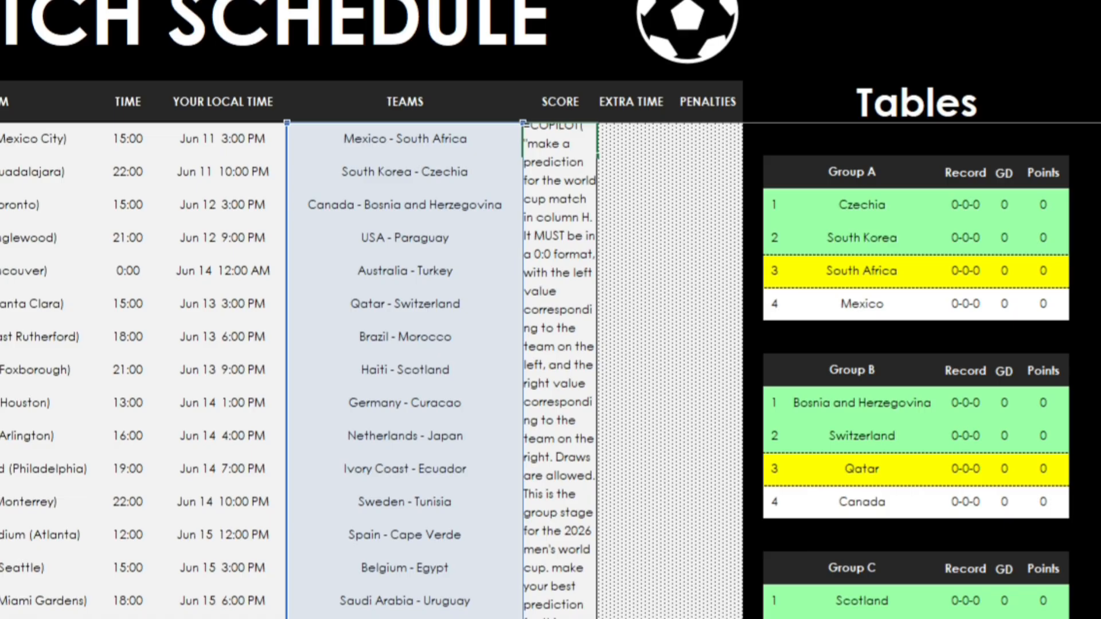
pyautogui.press('Return')
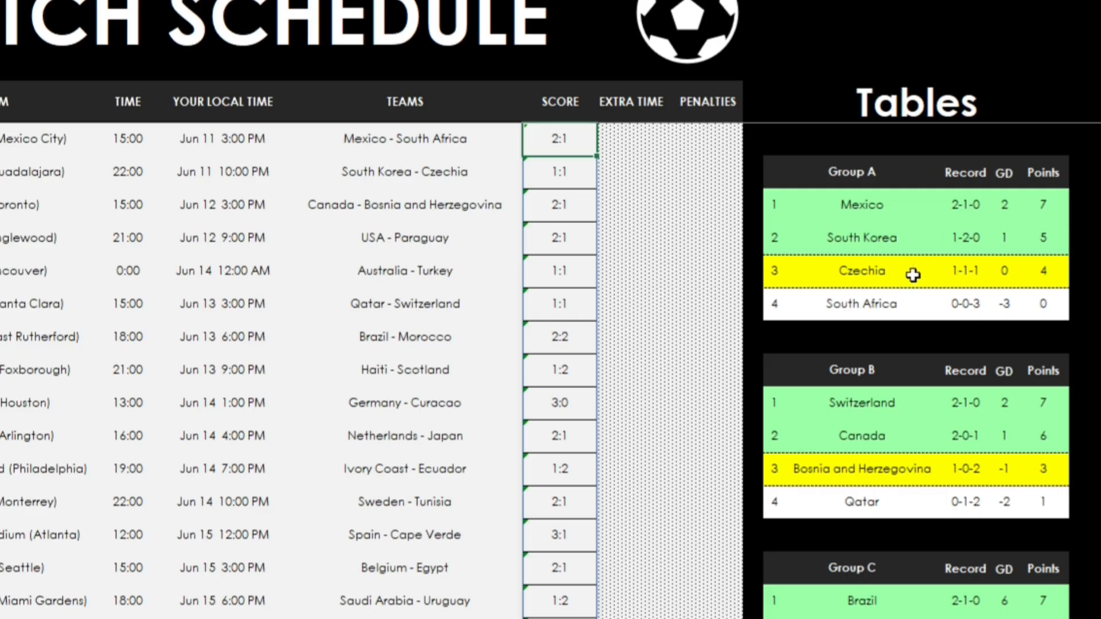
# - Review the predicted group-stage scores and the standings of Groups A through L, down to the third-place finishers
pyautogui.scroll(-4, 934, 231)
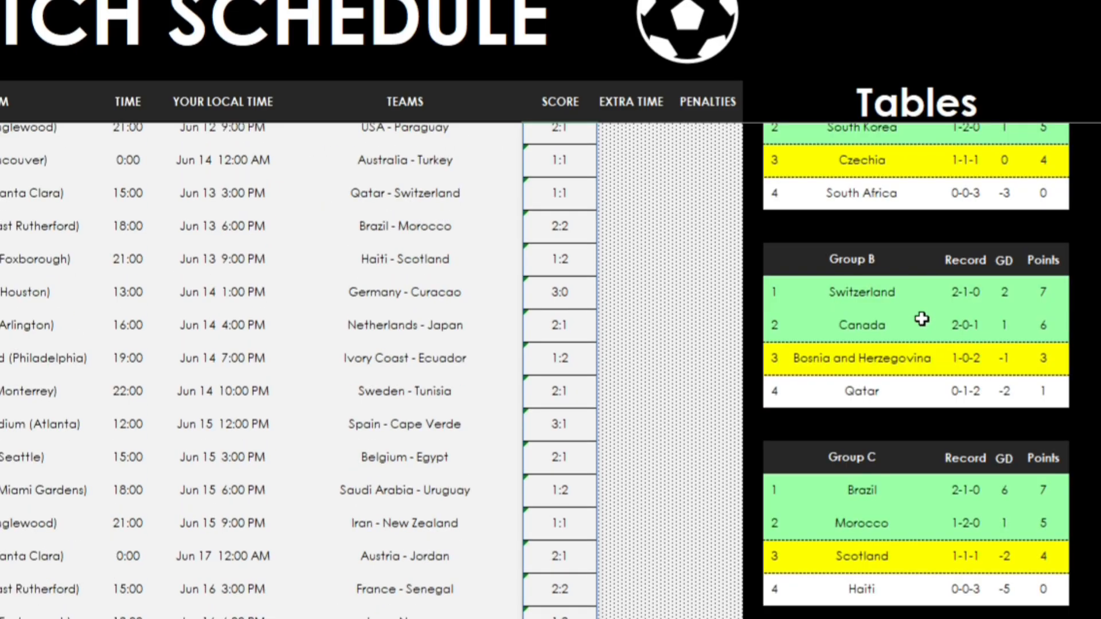
pyautogui.scroll(-5, 910, 350)
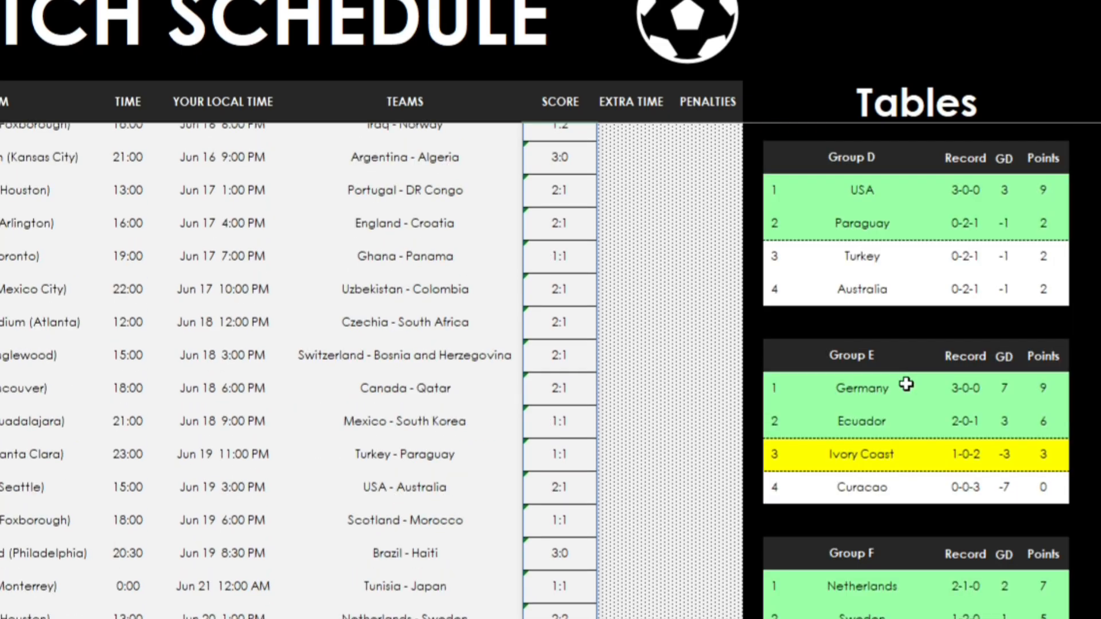
pyautogui.scroll(-6, 905, 399)
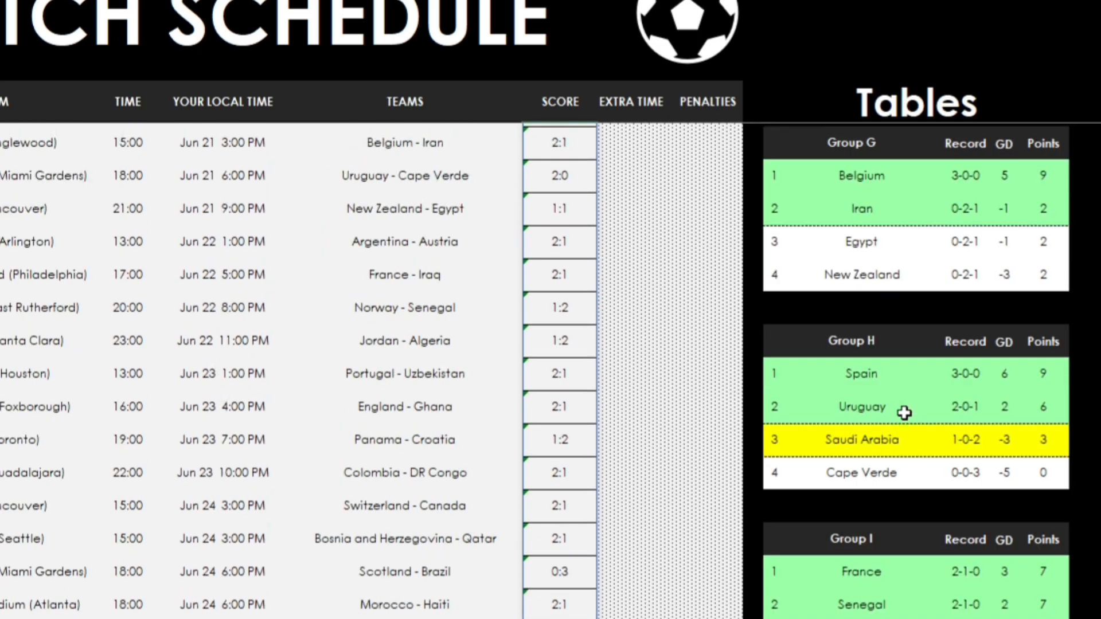
pyautogui.scroll(-4, 900, 416)
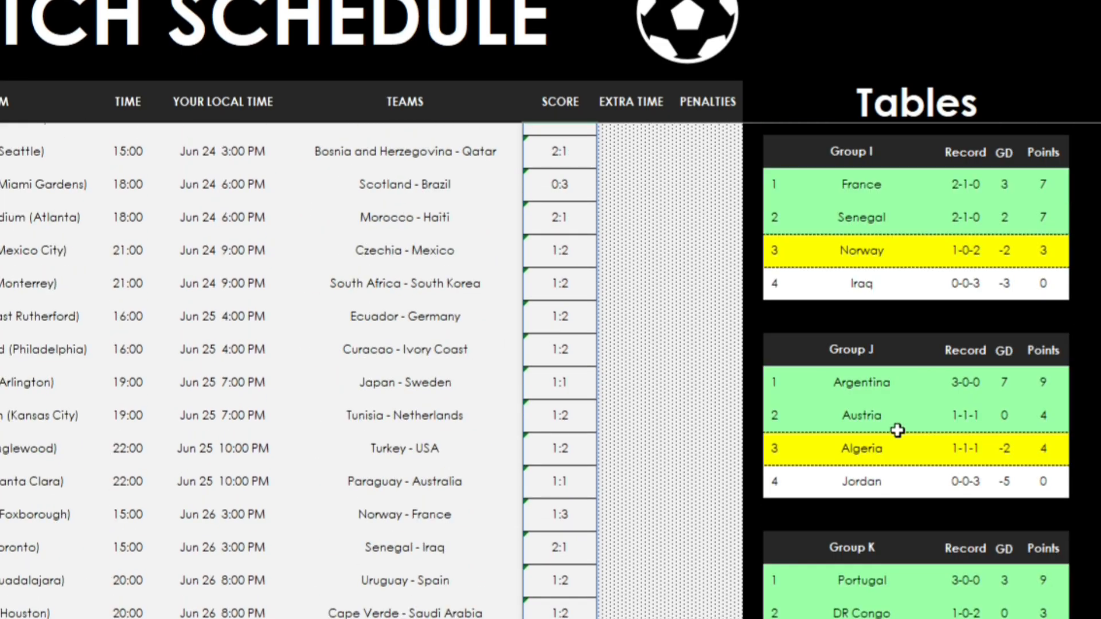
pyautogui.scroll(-1, 896, 437)
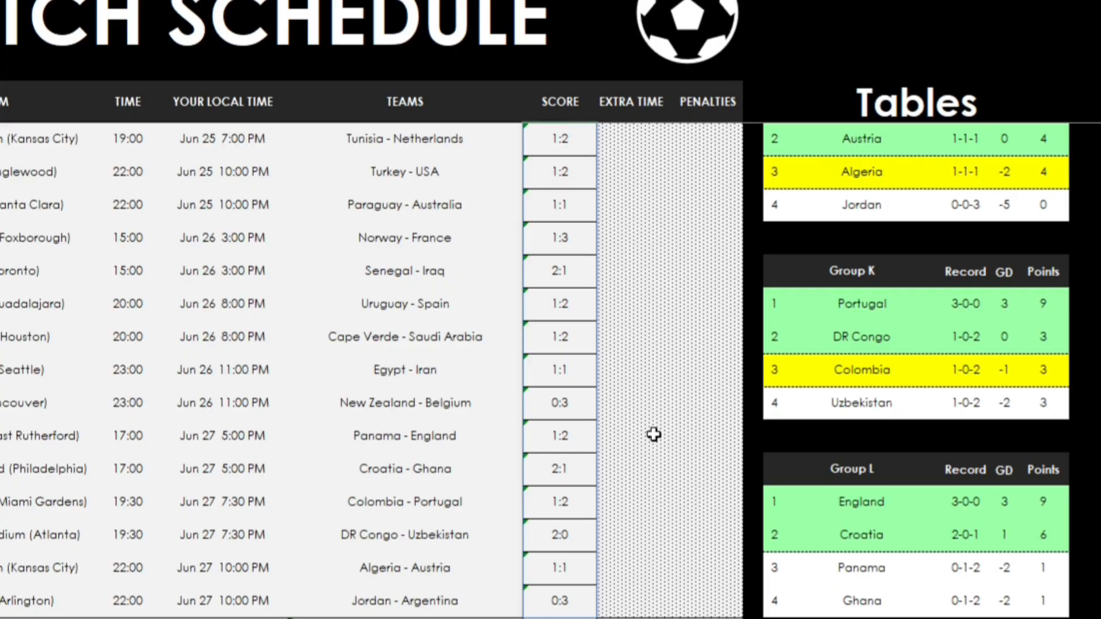
pyautogui.scroll(1, 653, 437)
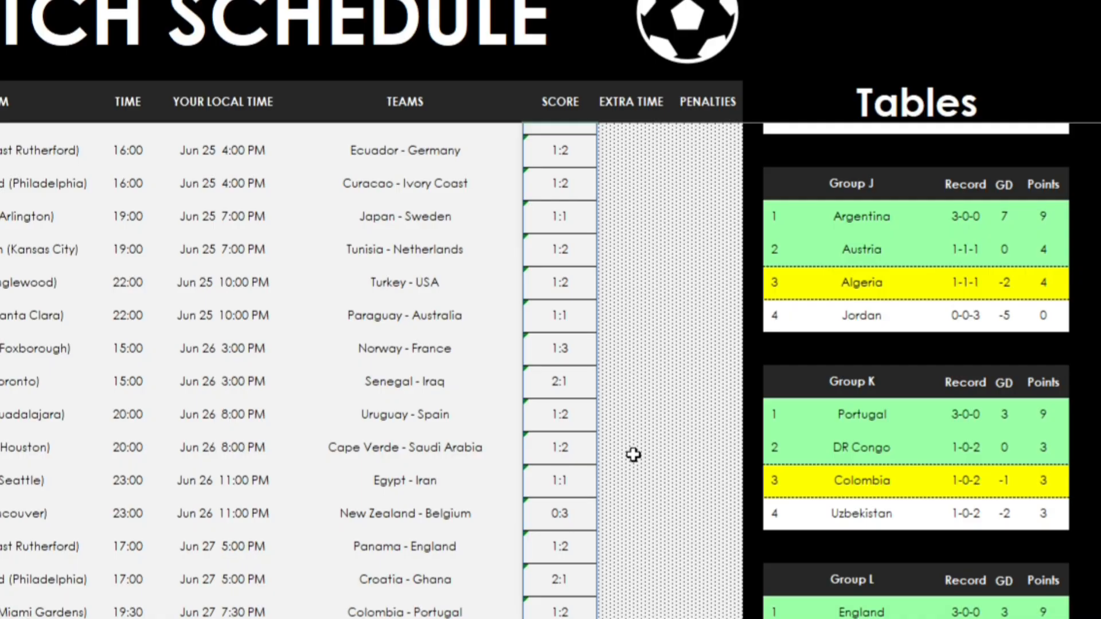
pyautogui.scroll(-1, 631, 452)
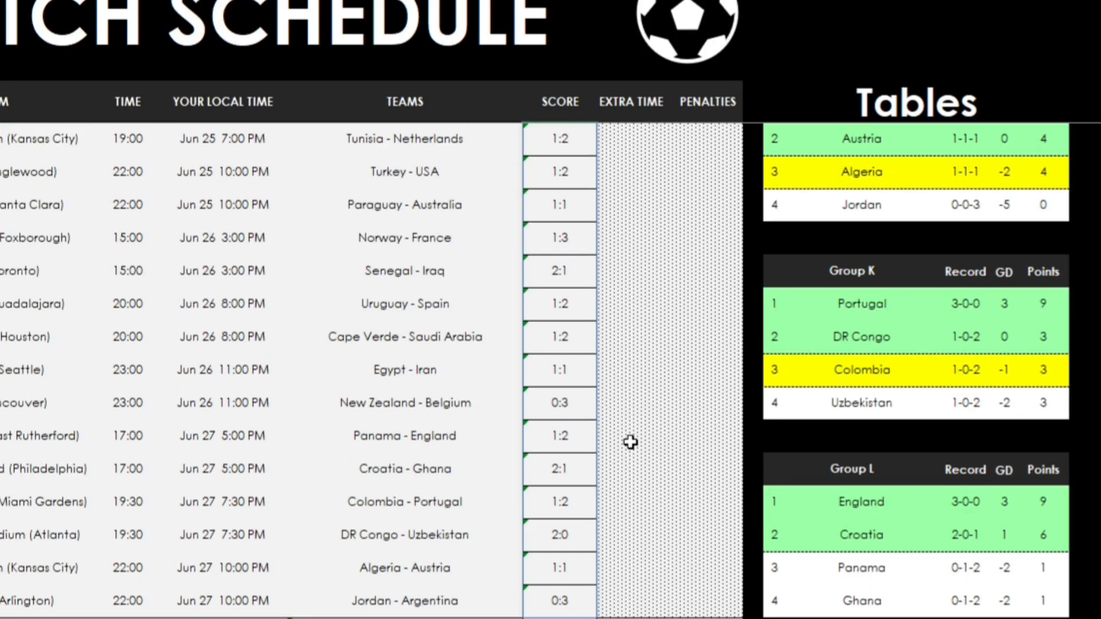
pyautogui.scroll(-2, 631, 442)
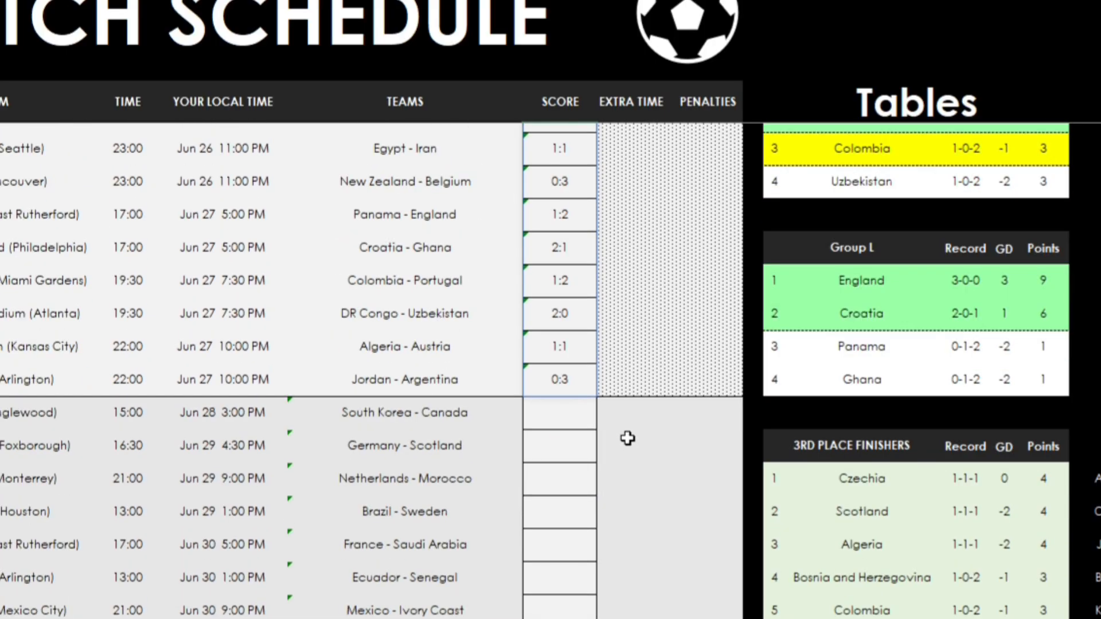
# - Start a COPILOT formula in the South Korea - Canada score cell with the knockout-stage prompt for column H in 0:0 format, draws NOT allowed
pyautogui.moveTo(1061, 618); pyautogui.dragTo(975, 618)
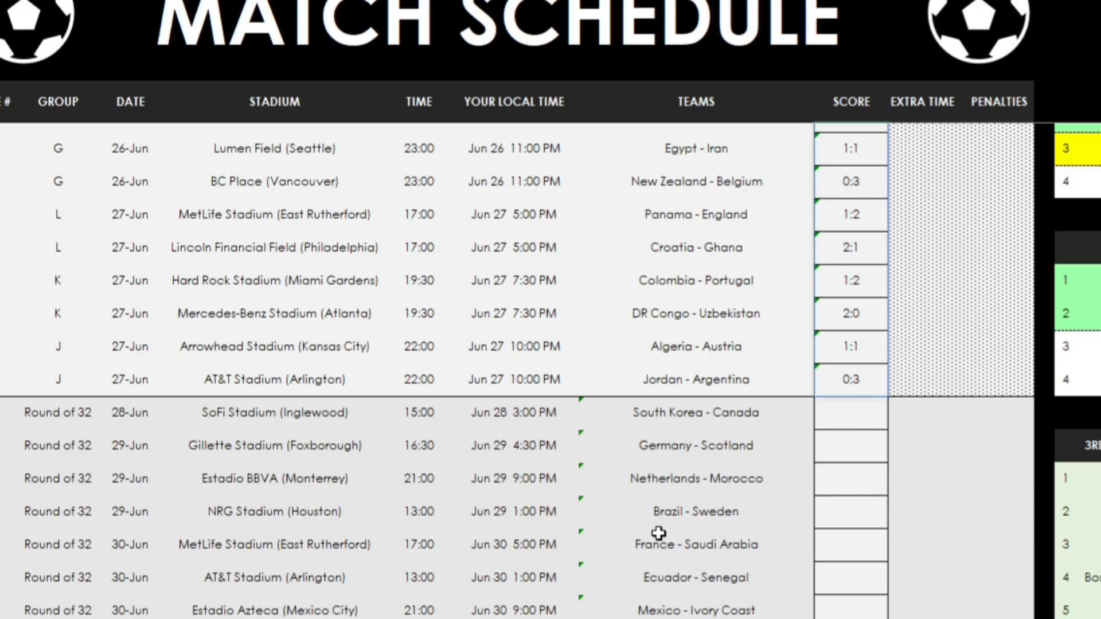
pyautogui.click(859, 417)
pyautogui.write('=cop')
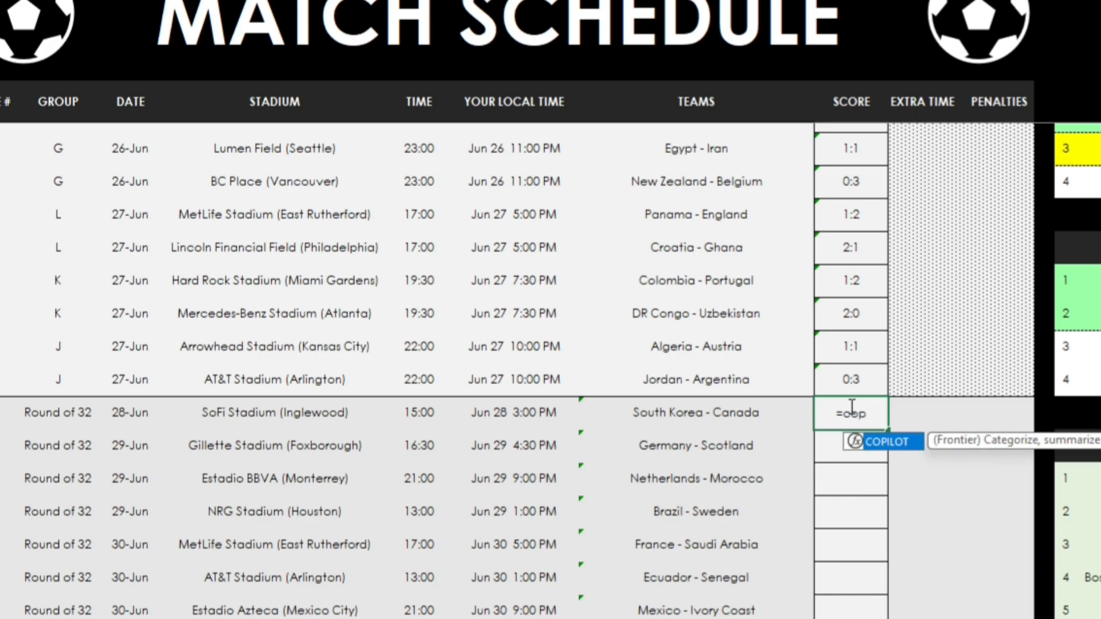
pyautogui.press('Tab')
pyautogui.hotkey('ctrl', 'v')
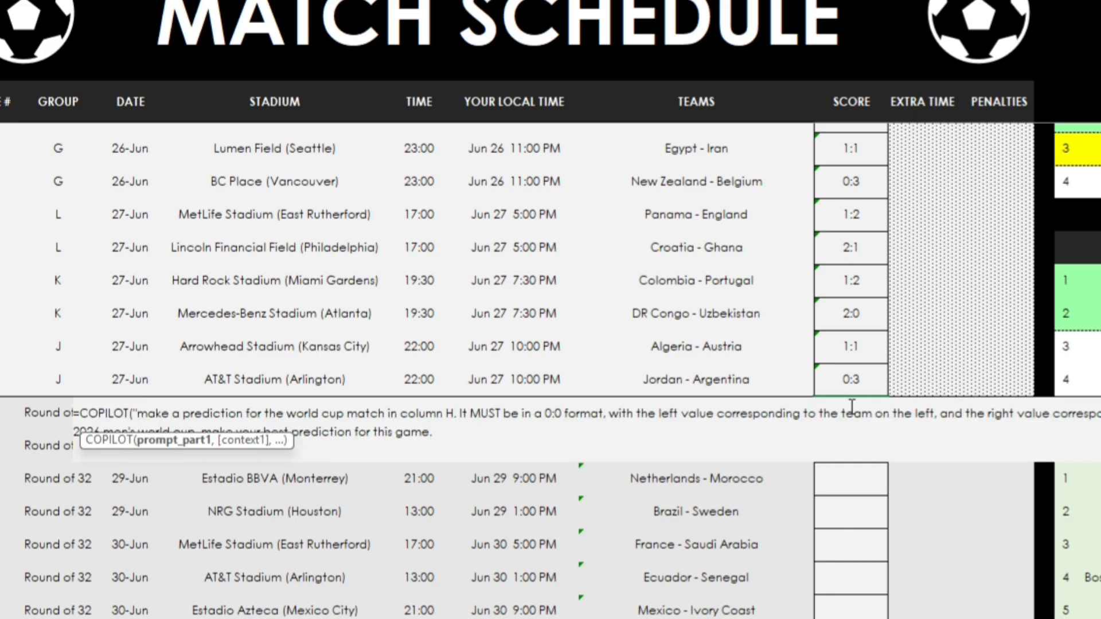
pyautogui.press('Return')
# - Add the Round of 32 matchups H76:H91, South Korea - Canada through Paraguay - Iran, as the formula's context and generate their scores
pyautogui.click(800, 412)
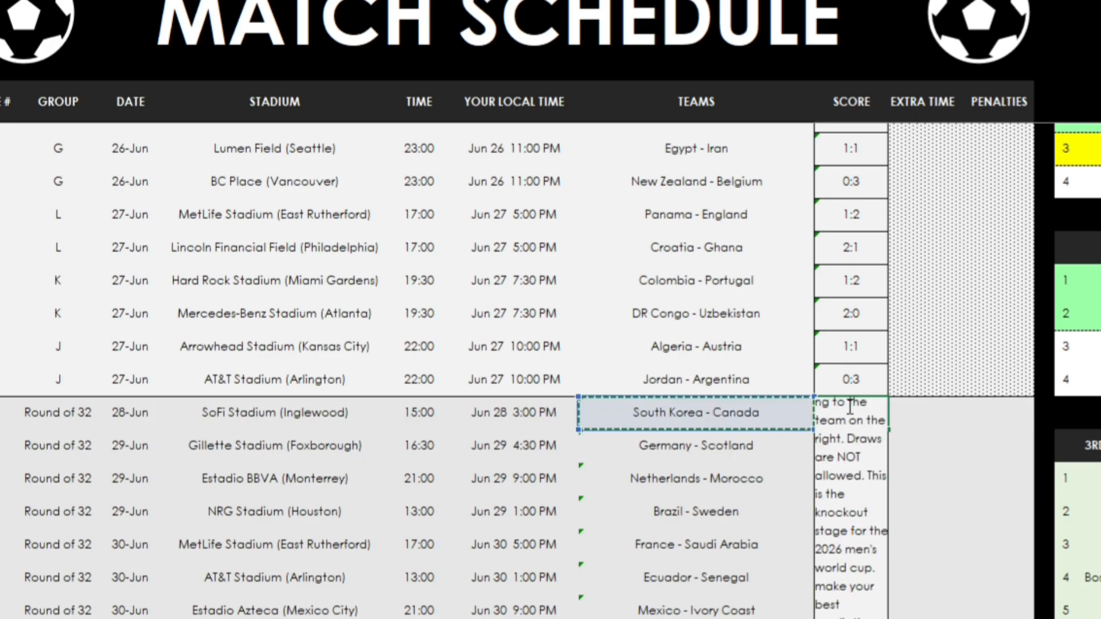
pyautogui.scroll(-2, 716, 403)
pyautogui.scroll(-1, 716, 403)
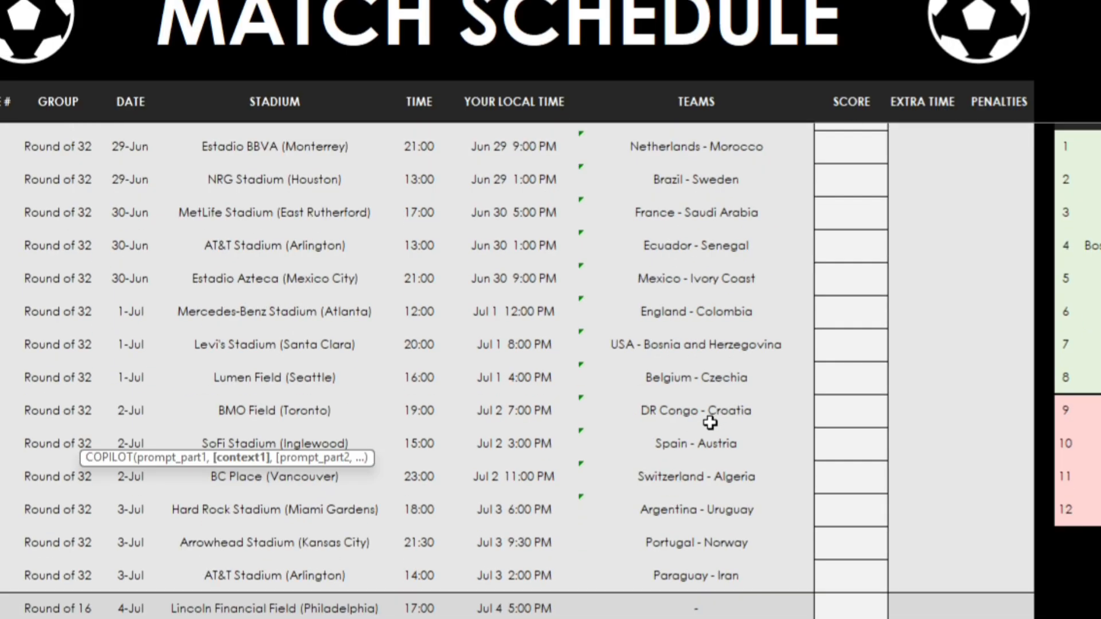
pyautogui.keyDown('shift'); pyautogui.click(709, 577); pyautogui.keyUp('shift')
pyautogui.write(')')
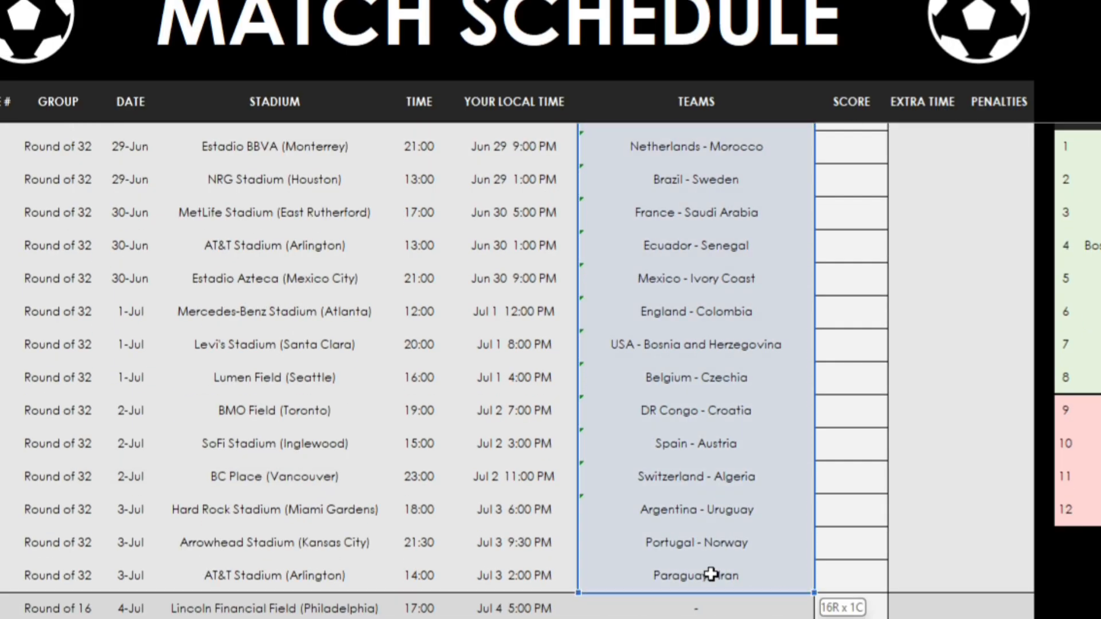
pyautogui.press('Return')
pyautogui.scroll(2, 711, 576)
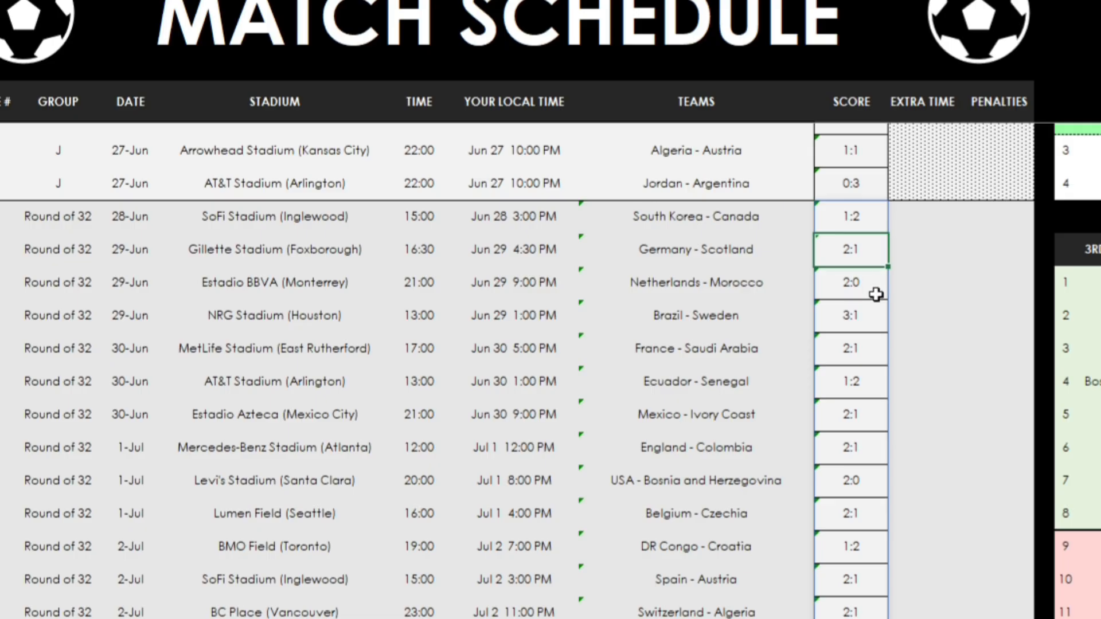
pyautogui.scroll(-1, 876, 294)
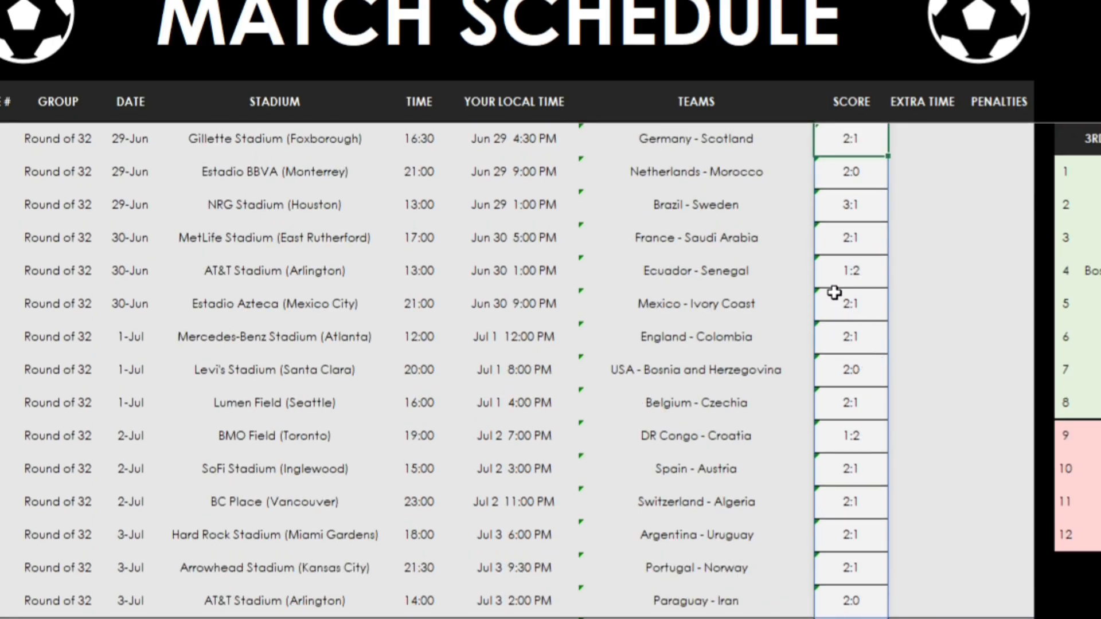
# - Copy the full COPILOT formula text from the South Korea - Canada score cell, leaving that cell unchanged
pyautogui.scroll(-3, 838, 310)
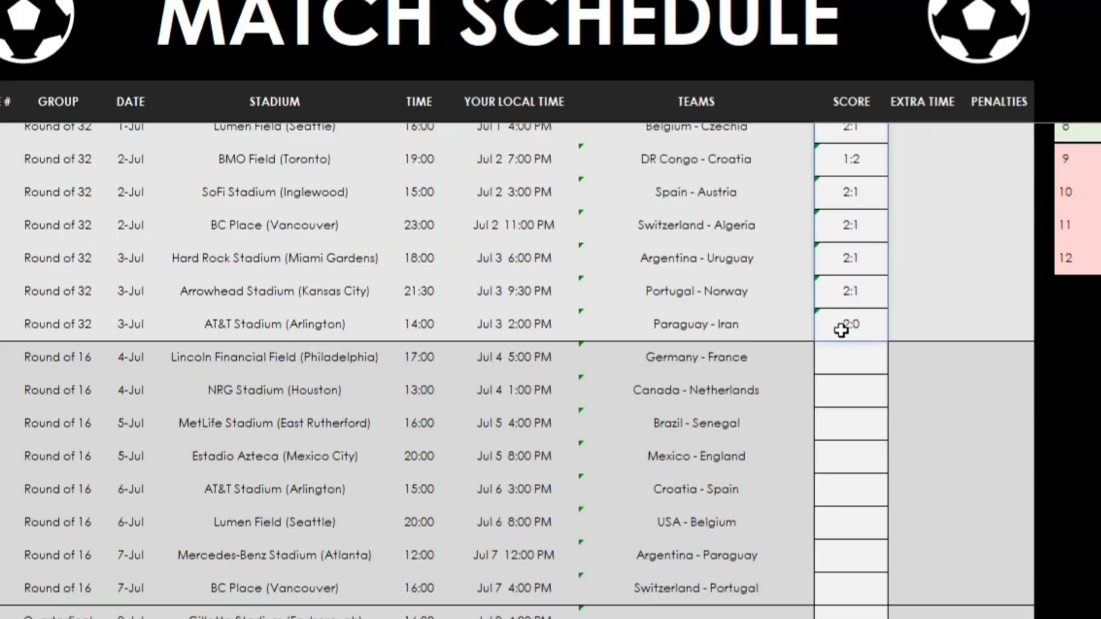
pyautogui.click(843, 359)
pyautogui.click(860, 317)
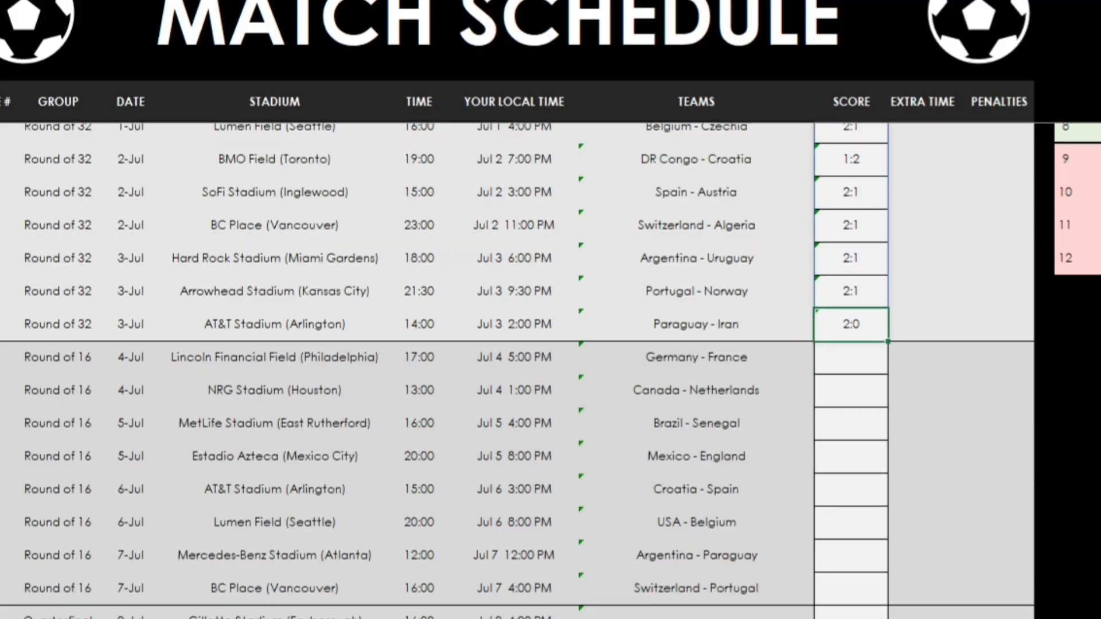
pyautogui.scroll(4, 909, 307)
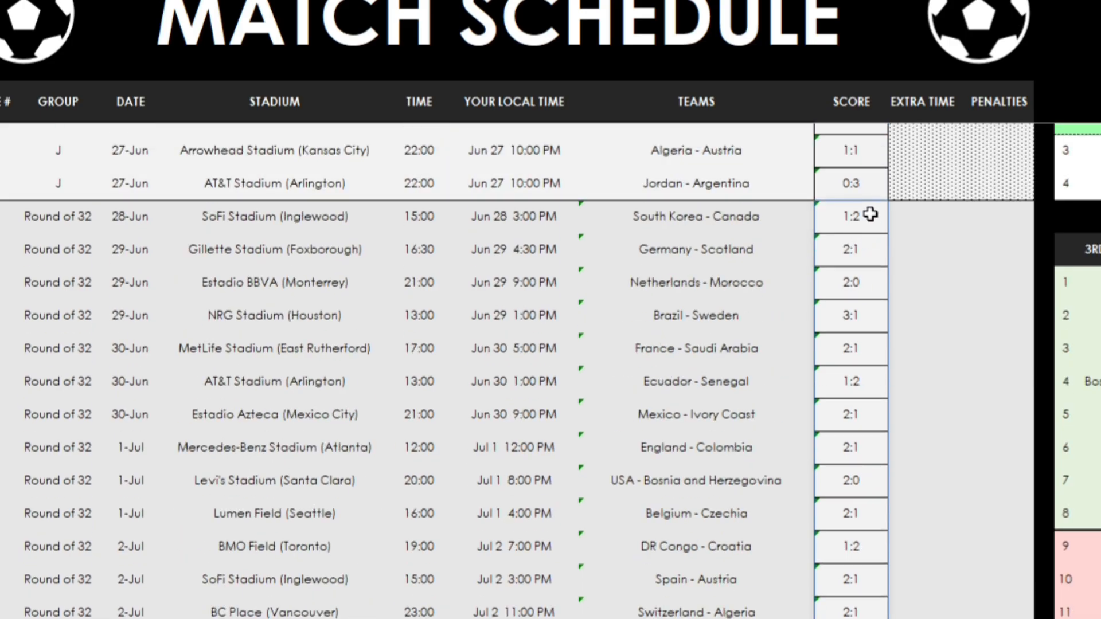
pyautogui.click(843, 207)
pyautogui.doubleClick(843, 207)
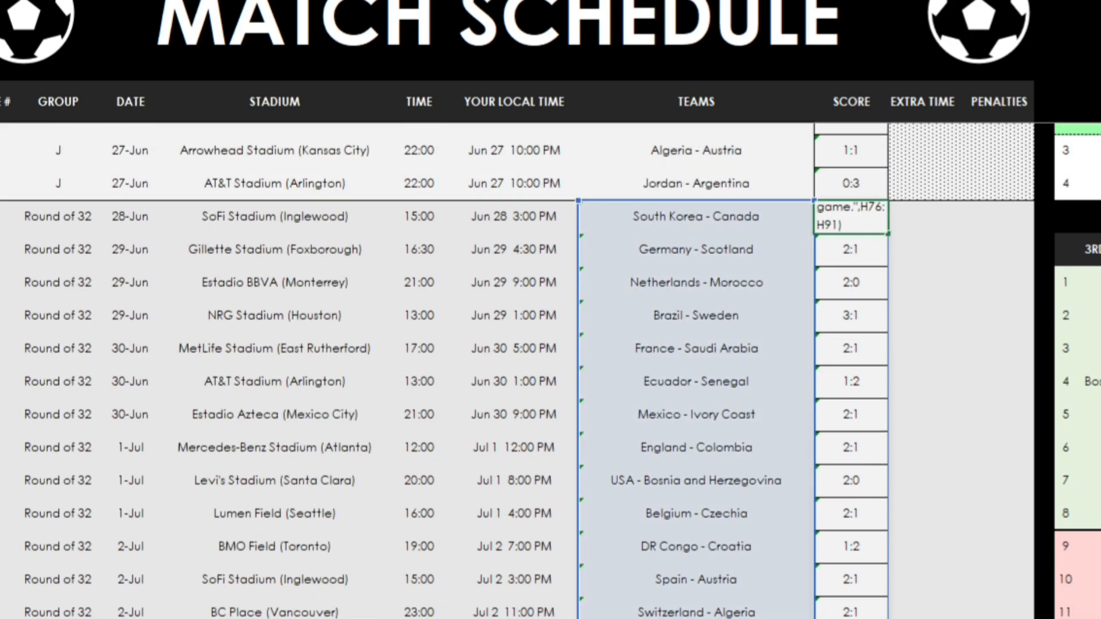
pyautogui.press('Escape')
pyautogui.scroll(-4, 849, 373)
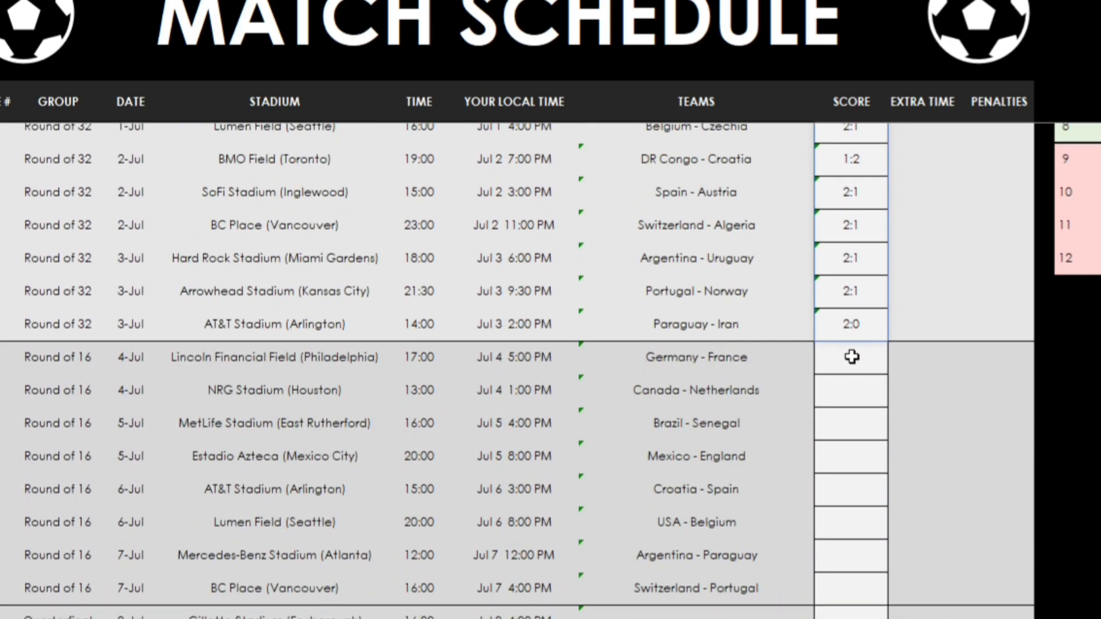
# - Generate the Round of 16 scores by pasting the knockout formula into the Germany - France score cell with its context range set to H92:H99
pyautogui.click(851, 358)
pyautogui.press('F2')
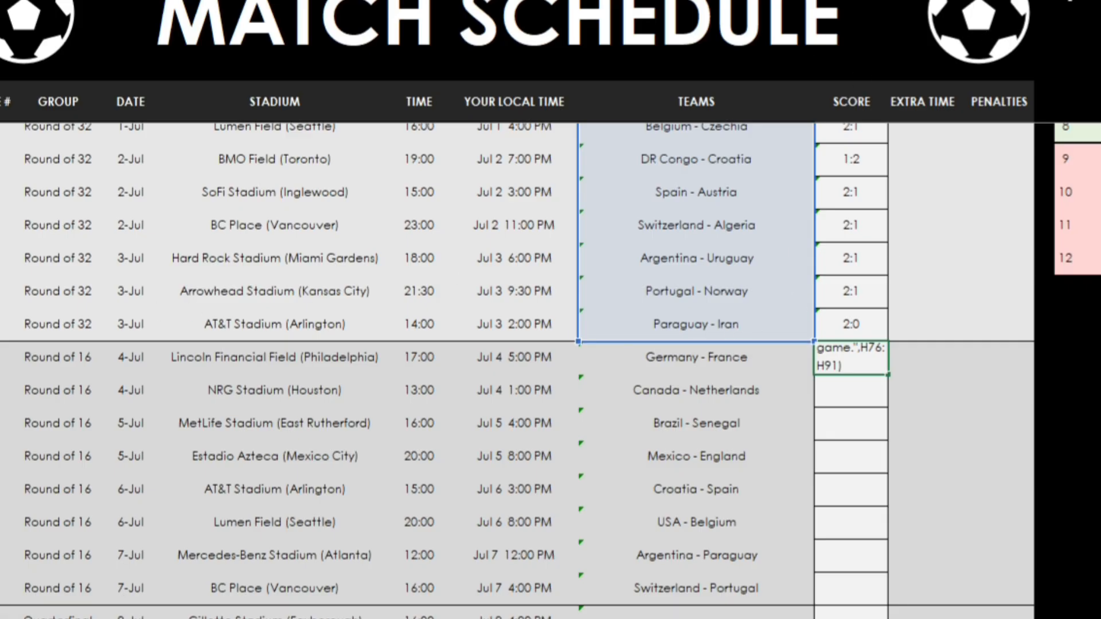
pyautogui.press('BackSpace')
pyautogui.press('BackSpace')
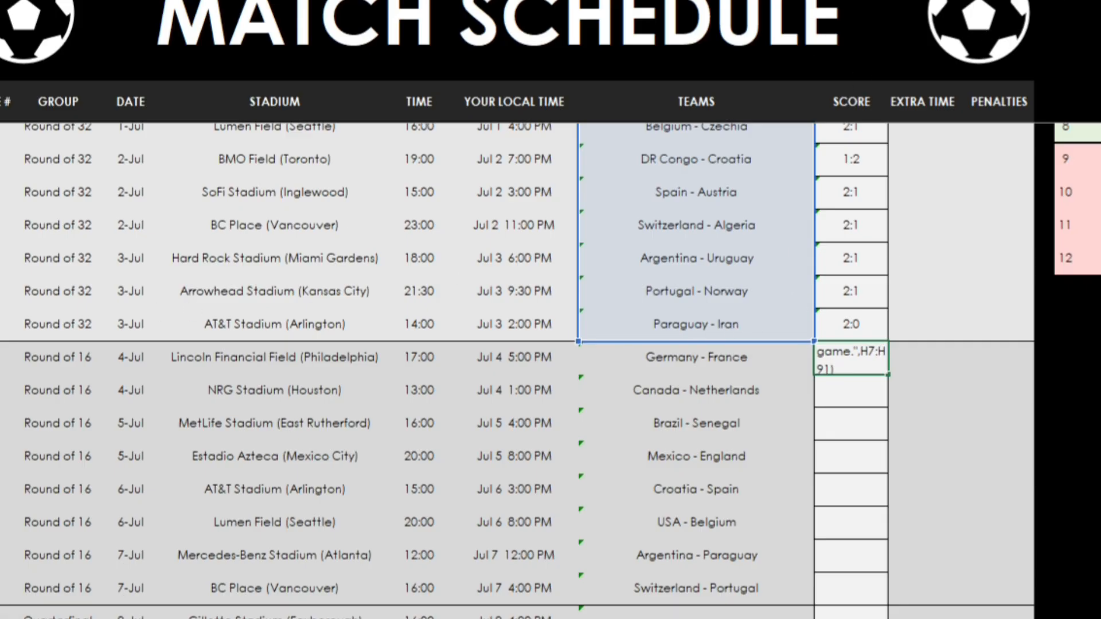
pyautogui.write('92')
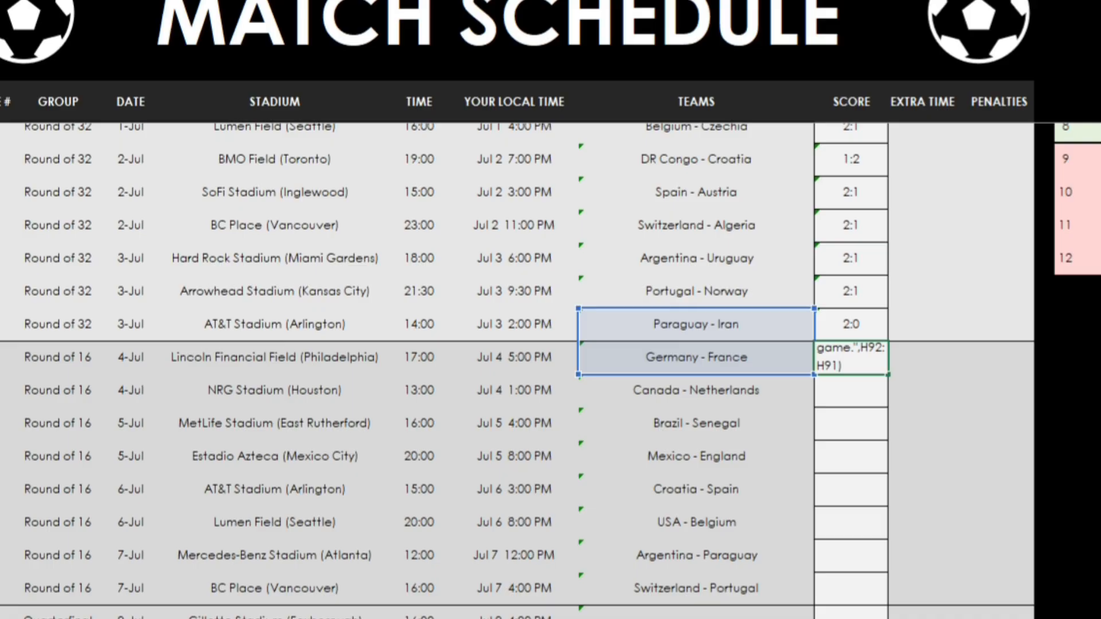
pyautogui.press('BackSpace')
pyautogui.write('9')
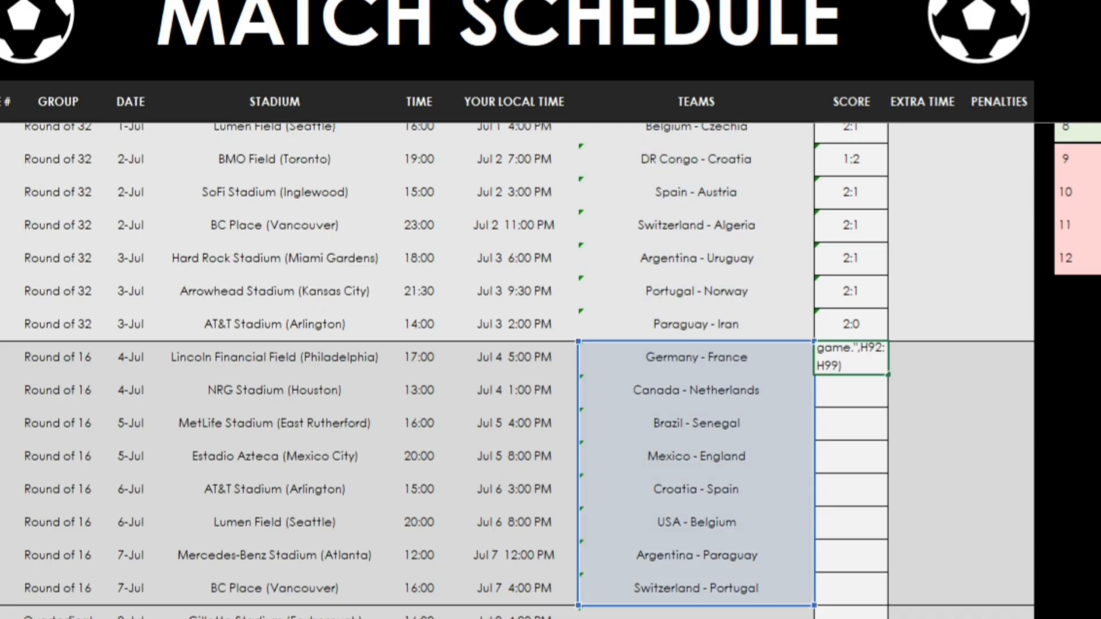
pyautogui.press('Return')
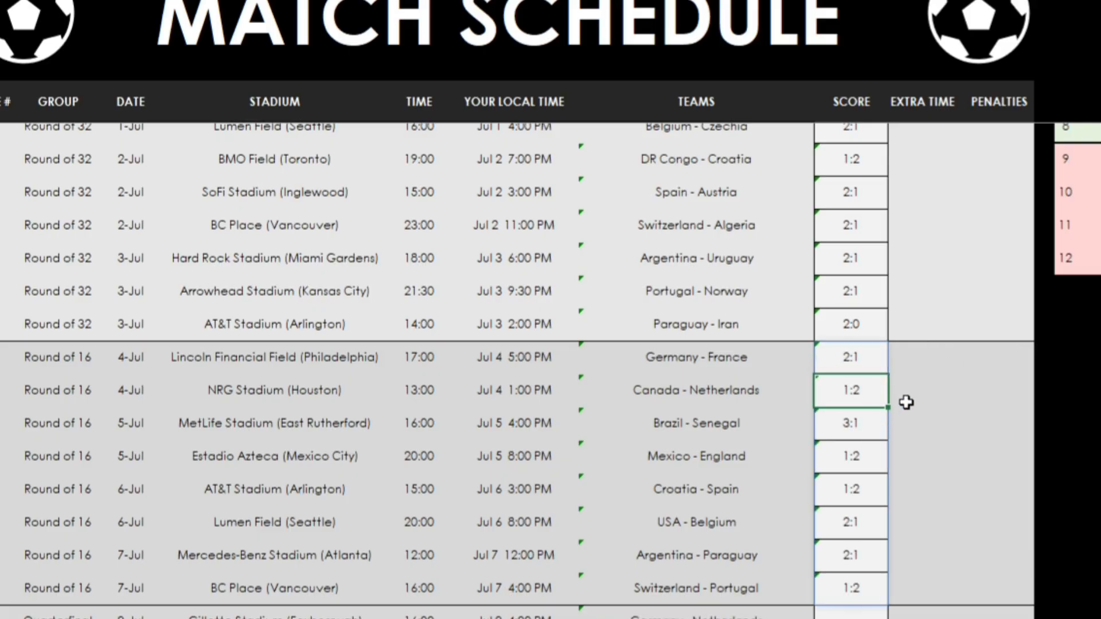
# - Copy the full COPILOT formula text from the Germany - France score cell, leaving that cell unchanged
pyautogui.scroll(-1, 907, 405)
pyautogui.scroll(-1, 907, 409)
pyautogui.click(850, 248)
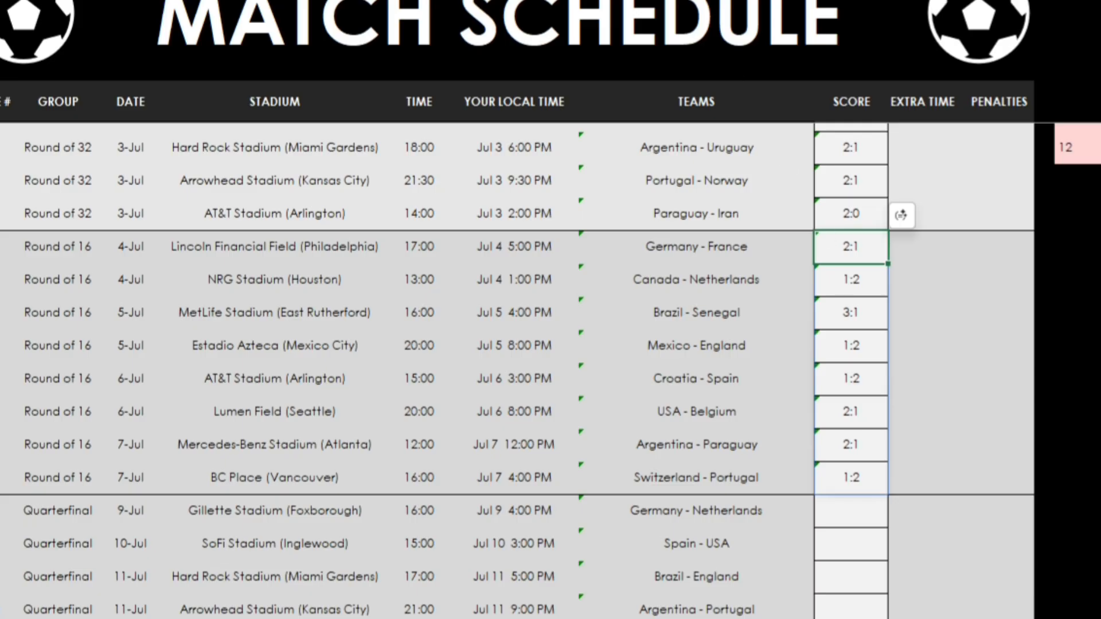
pyautogui.click(711, 2)
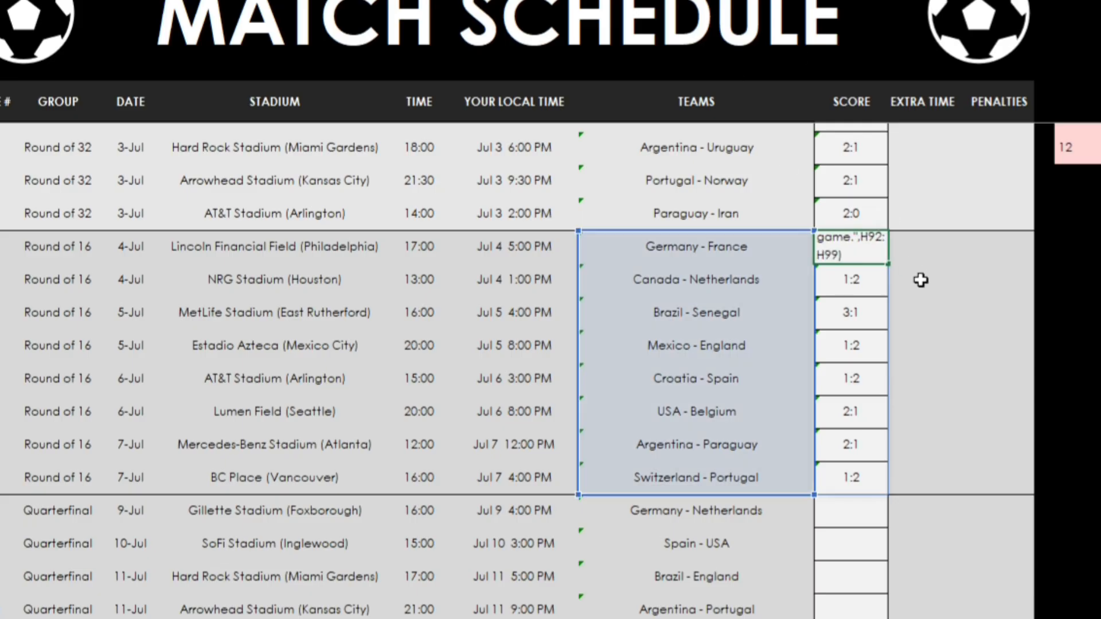
pyautogui.press('Return')
# - Generate the quarterfinal scores by pasting the knockout formula into the Germany - Netherlands score cell with its context range set to H100:H103
pyautogui.scroll(-1, 887, 364)
pyautogui.click(863, 404)
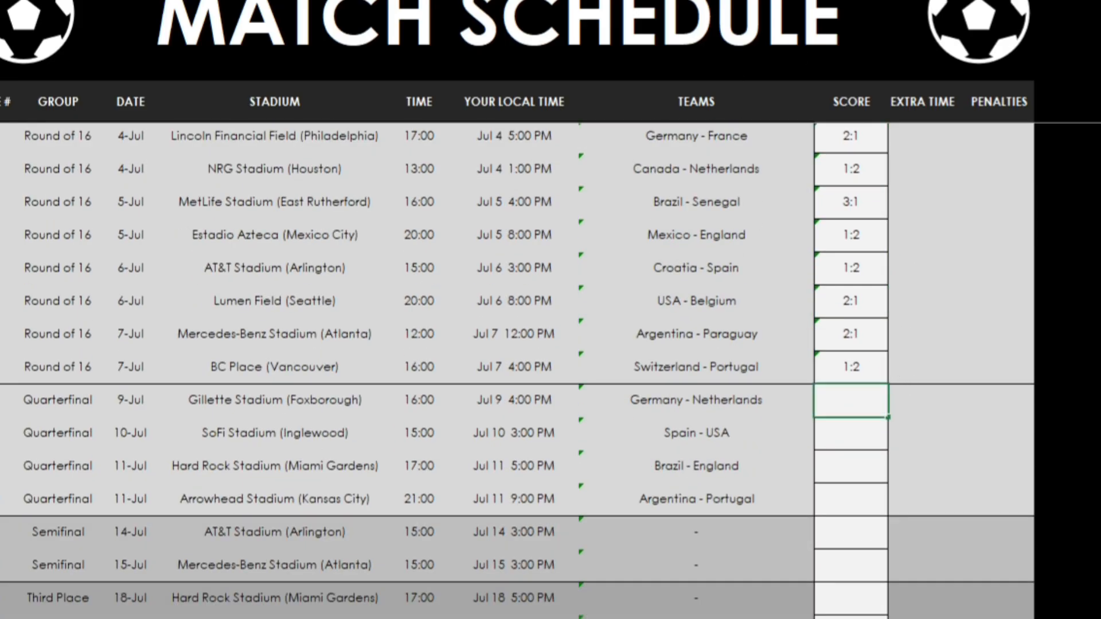
pyautogui.hotkey('ctrl', 'v')
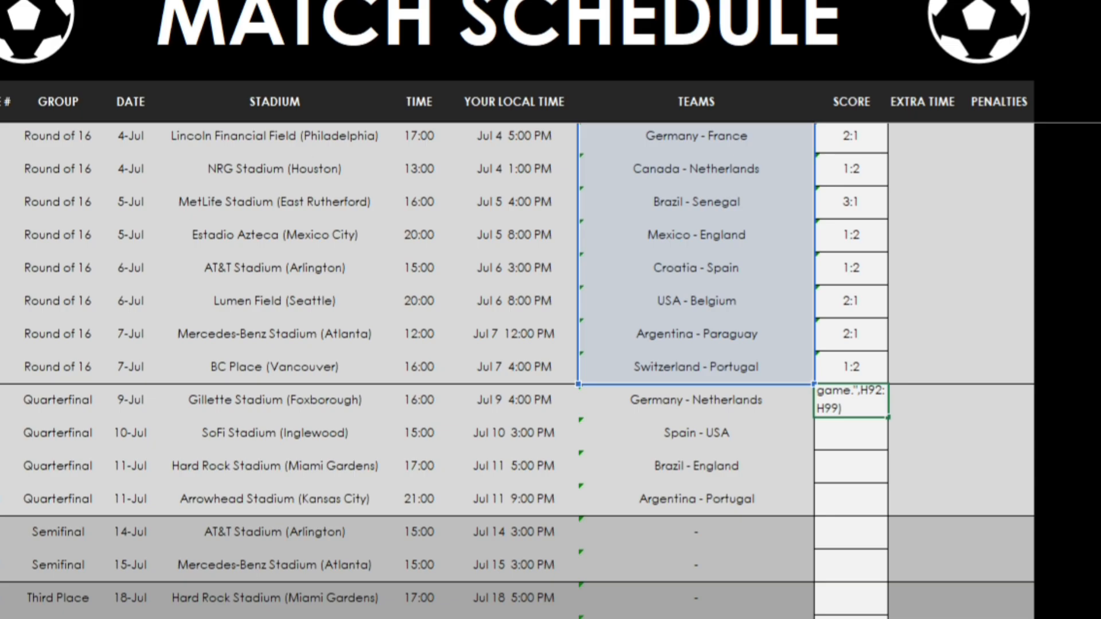
pyautogui.click(880, 391)
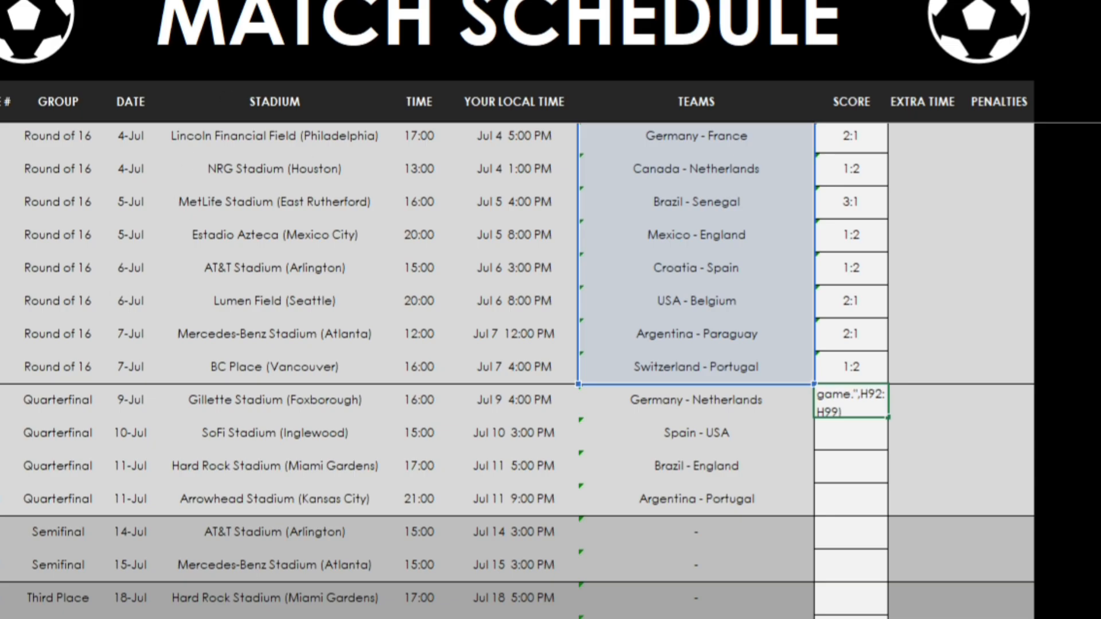
pyautogui.press('BackSpace')
pyautogui.press('BackSpace')
pyautogui.write('100')
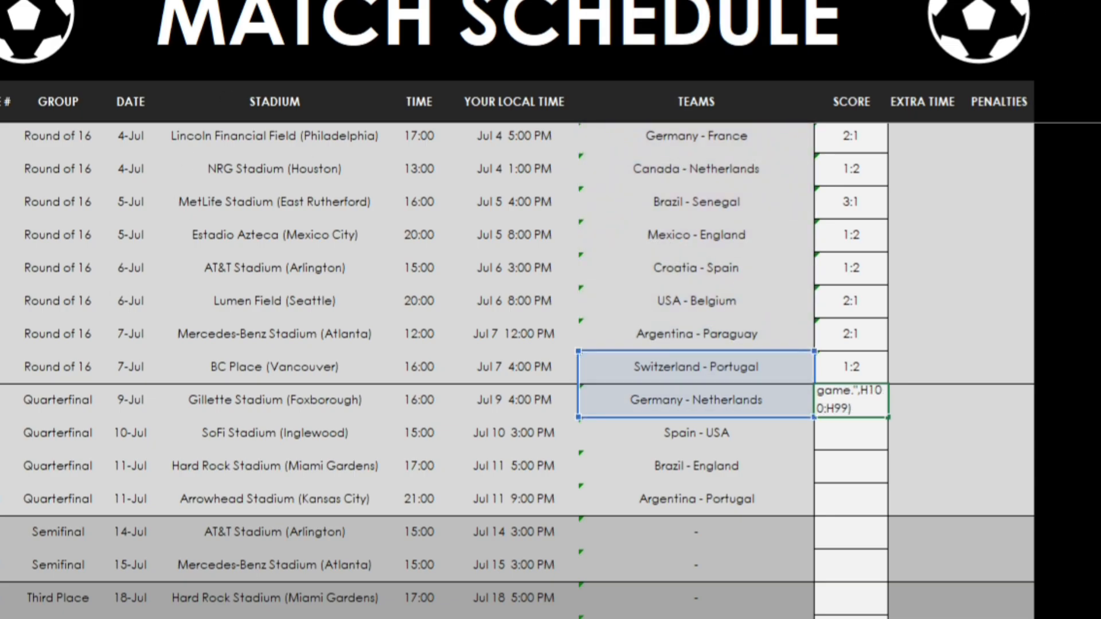
pyautogui.press('BackSpace')
pyautogui.press('BackSpace')
pyautogui.write('103')
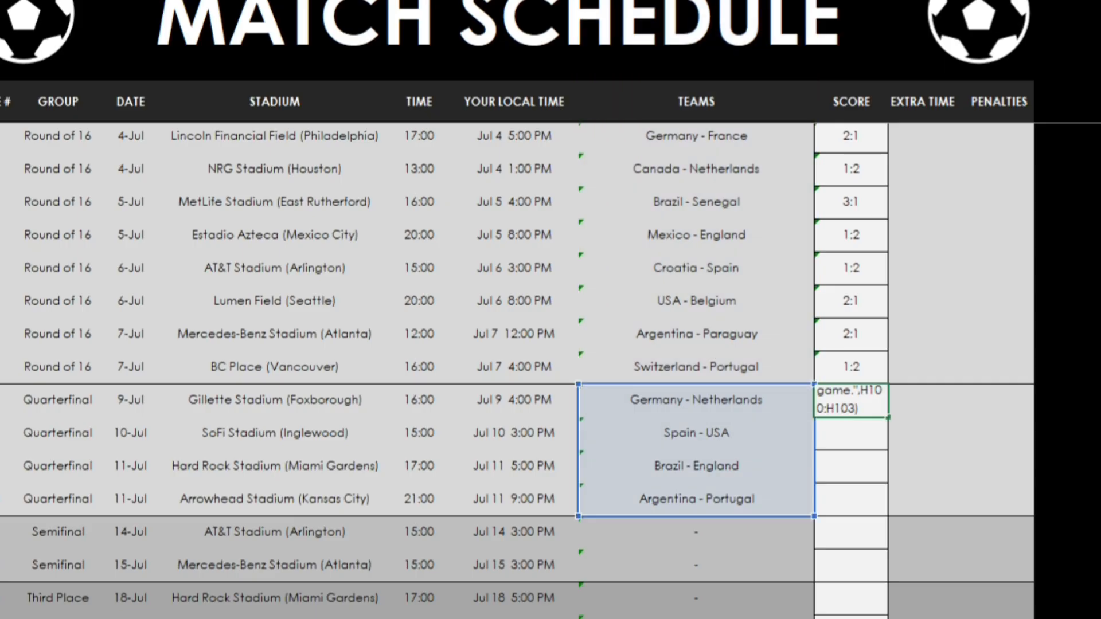
pyautogui.press('Return')
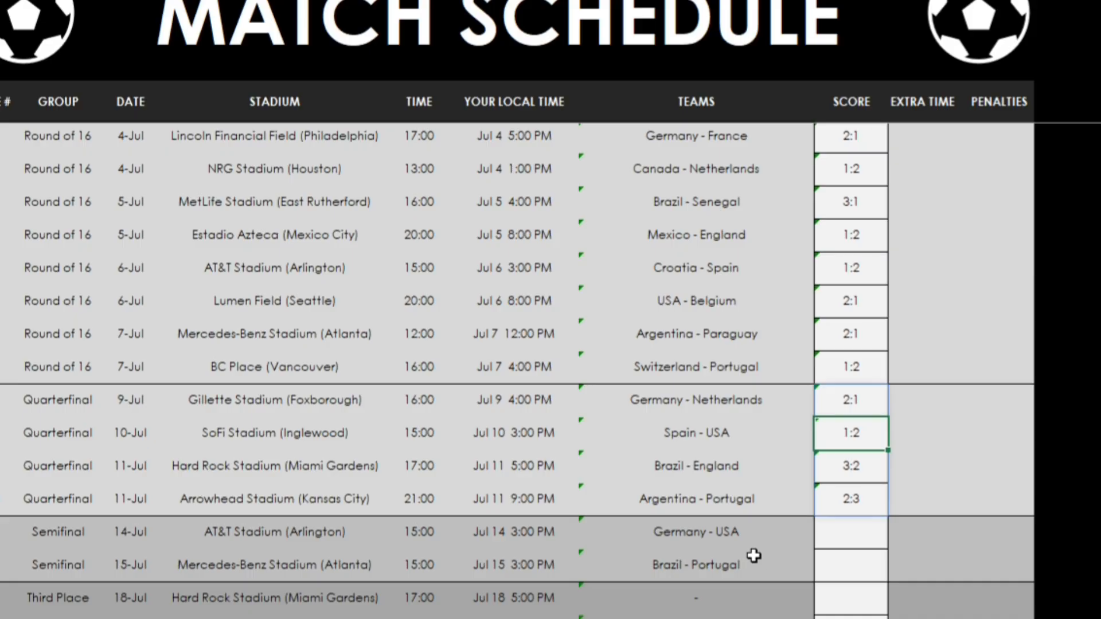
# - Copy the full COPILOT formula text from the Germany - Netherlands score cell, leaving that cell unchanged
pyautogui.hotkey('shift', 'Return')
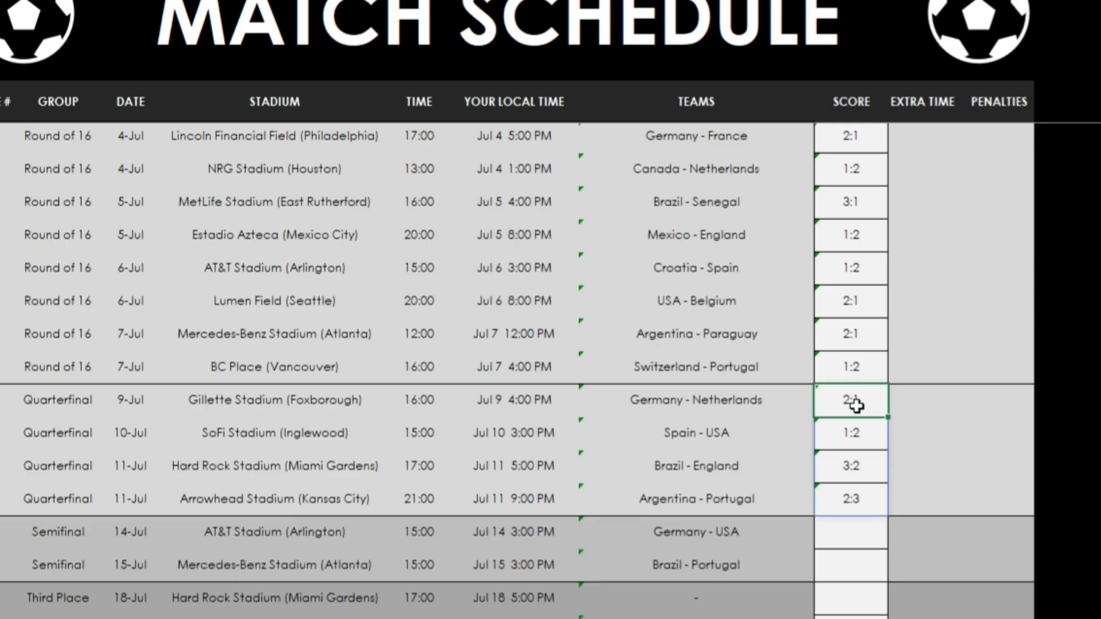
pyautogui.click(768, 0)
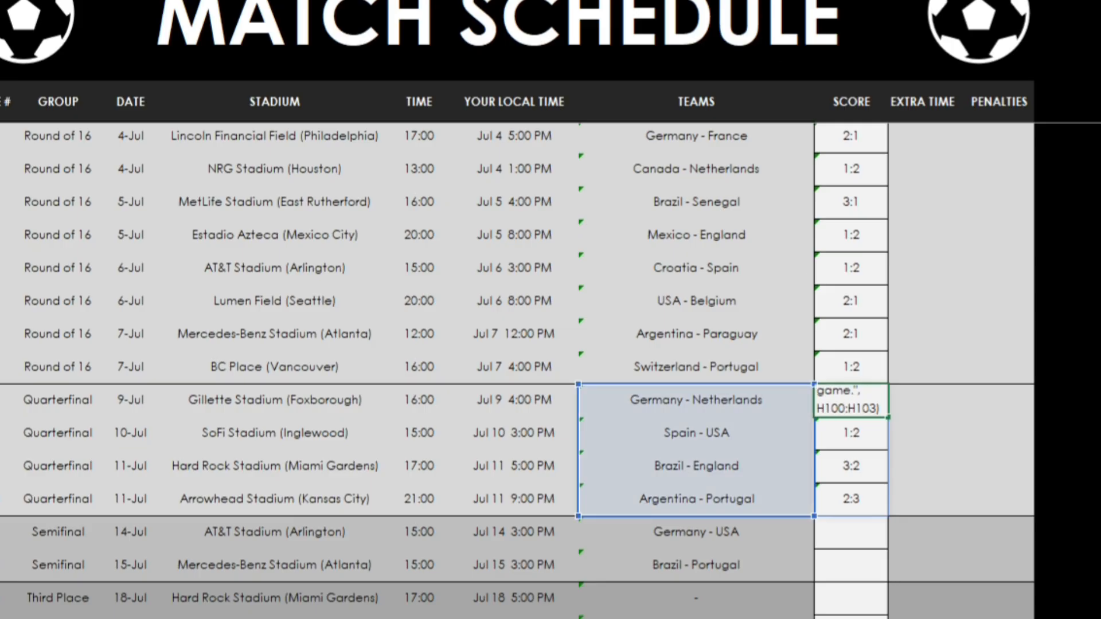
pyautogui.press('Return')
# - Generate the semifinal scores by pasting the knockout formula into the Germany - USA score cell with its context range set to H104:H105
pyautogui.click(874, 542)
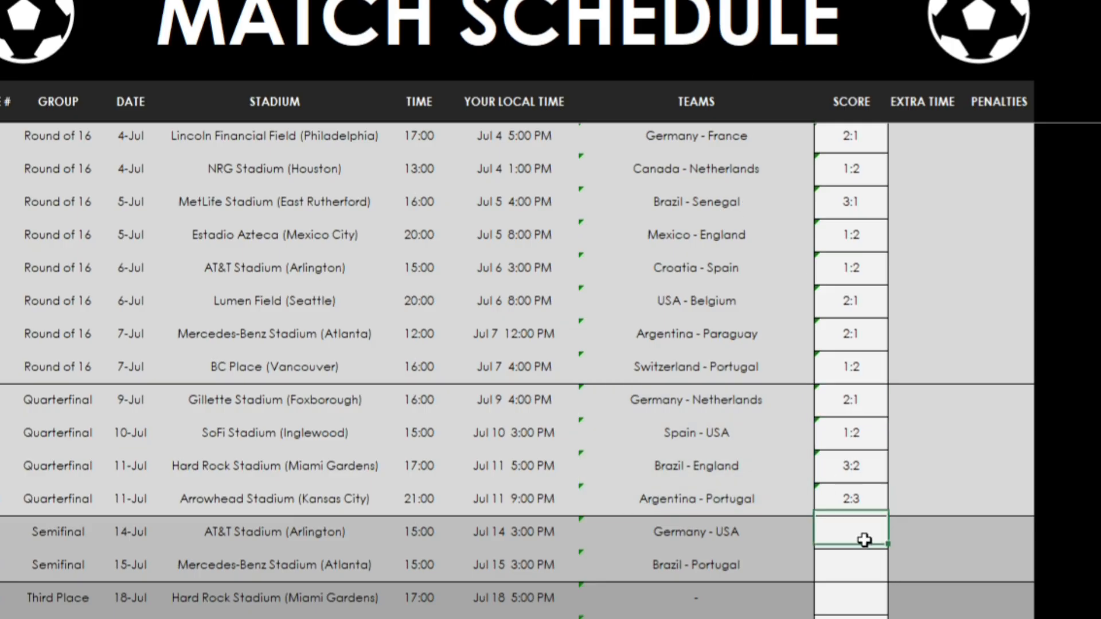
pyautogui.click(768, 0)
pyautogui.hotkey('ctrl', 'v')
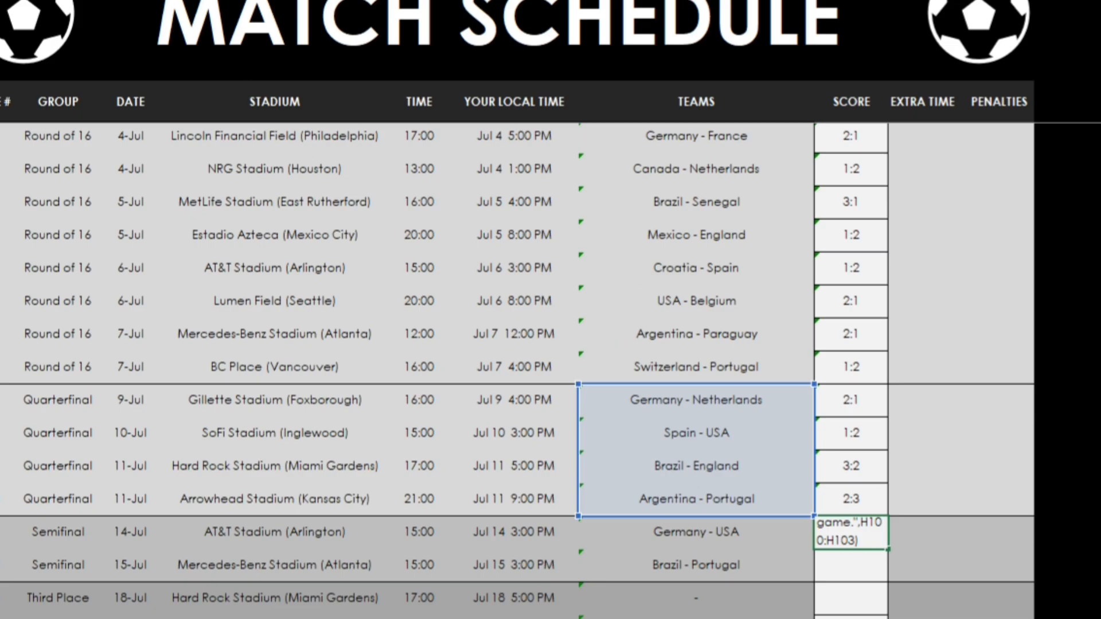
pyautogui.press('BackSpace')
pyautogui.write('4')
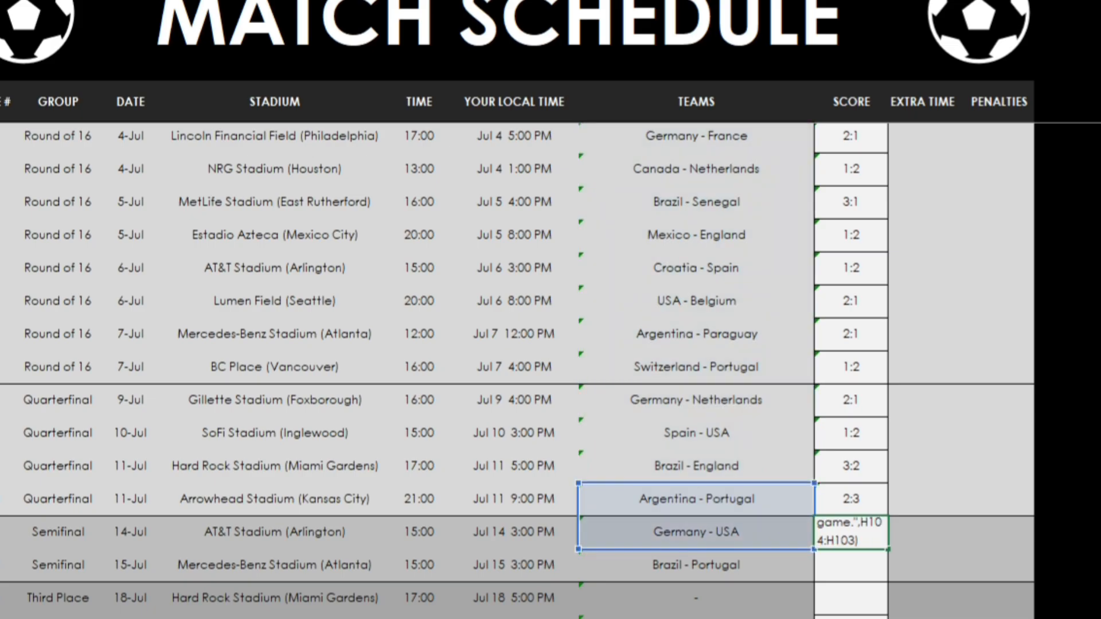
pyautogui.press('Return')
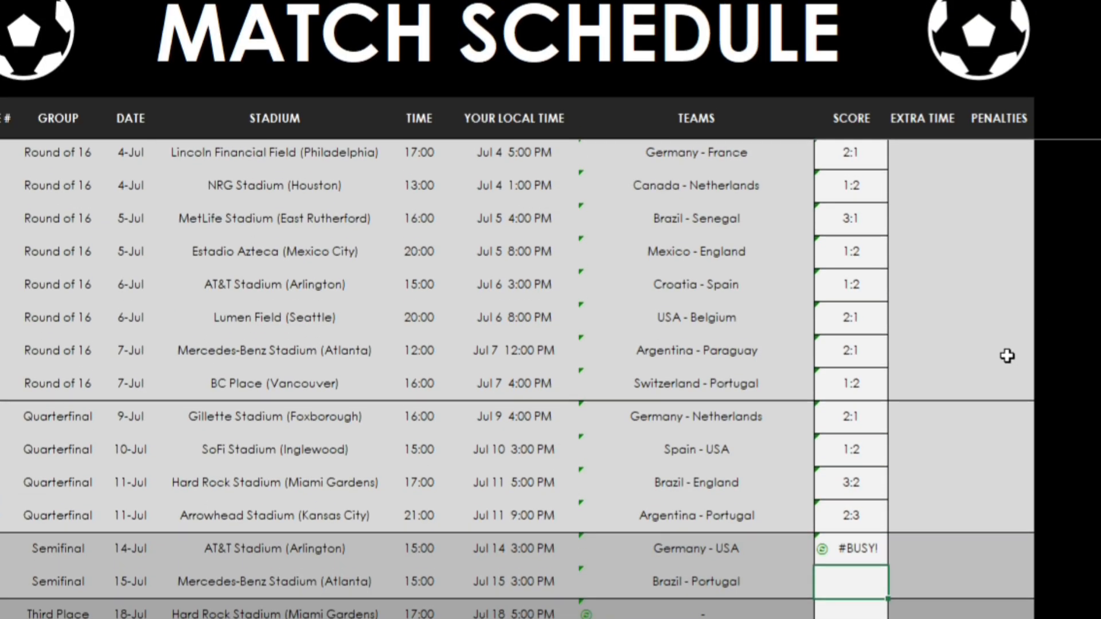
# - Generate the third-place and final scores by pasting the knockout formula into the USA - Portugal score cell with its context range set to H106:H107
pyautogui.scroll(-1, 1008, 340)
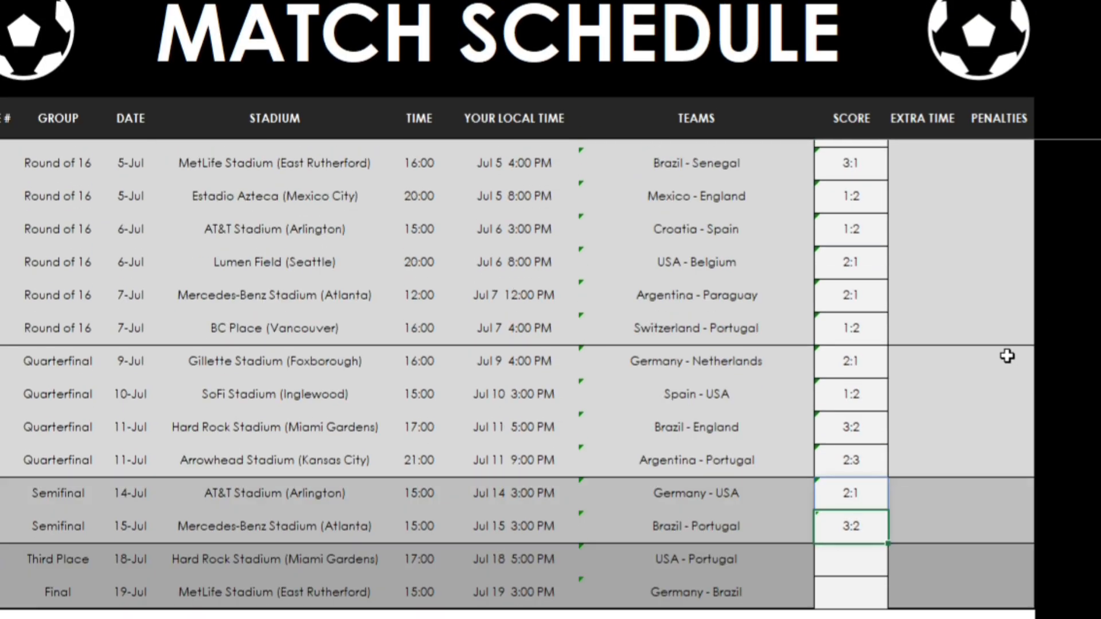
pyautogui.click(741, 557)
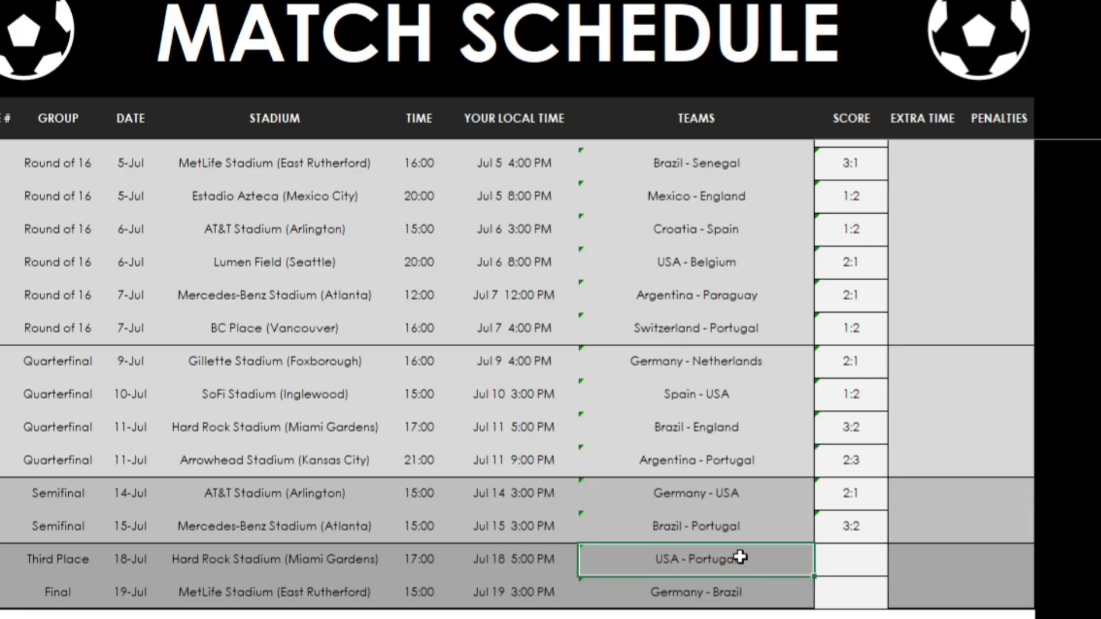
pyautogui.click(766, 590)
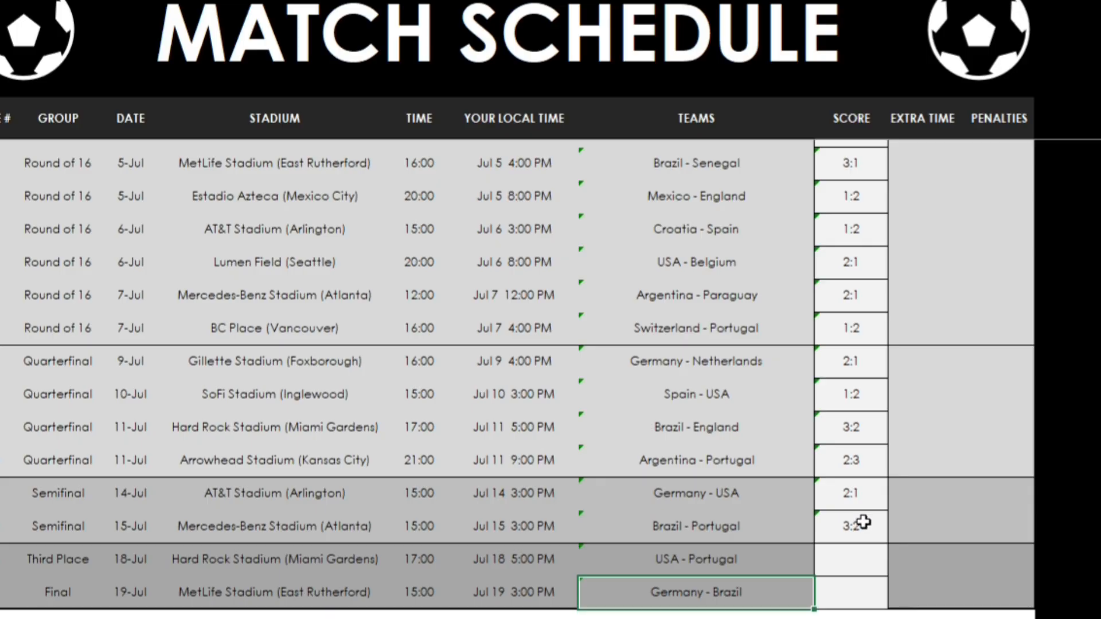
pyautogui.click(880, 558)
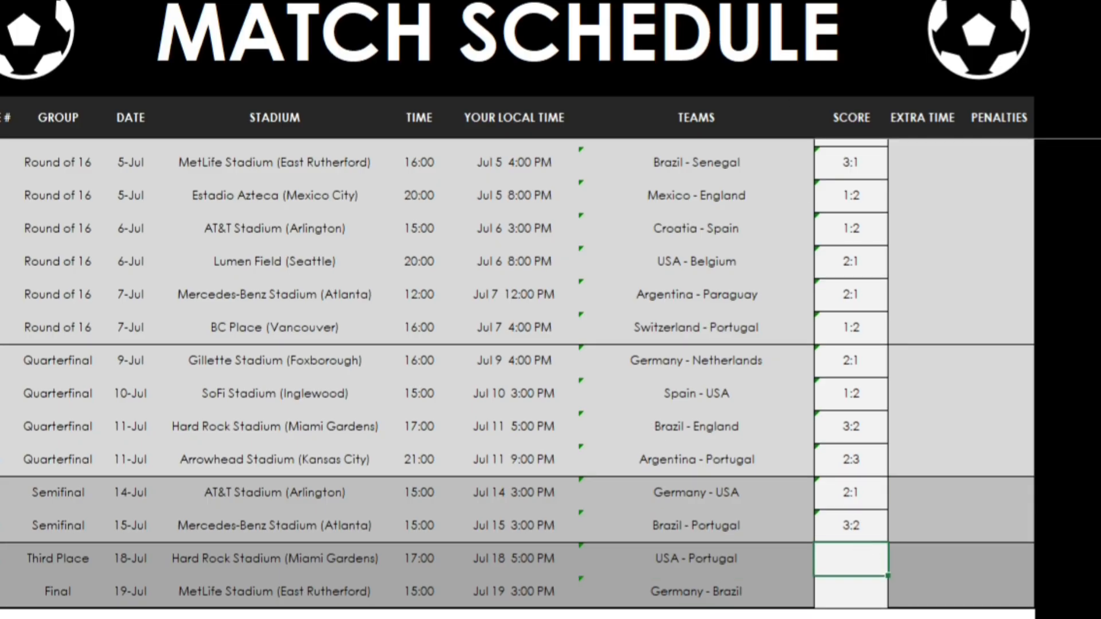
pyautogui.hotkey('ctrl', 'v')
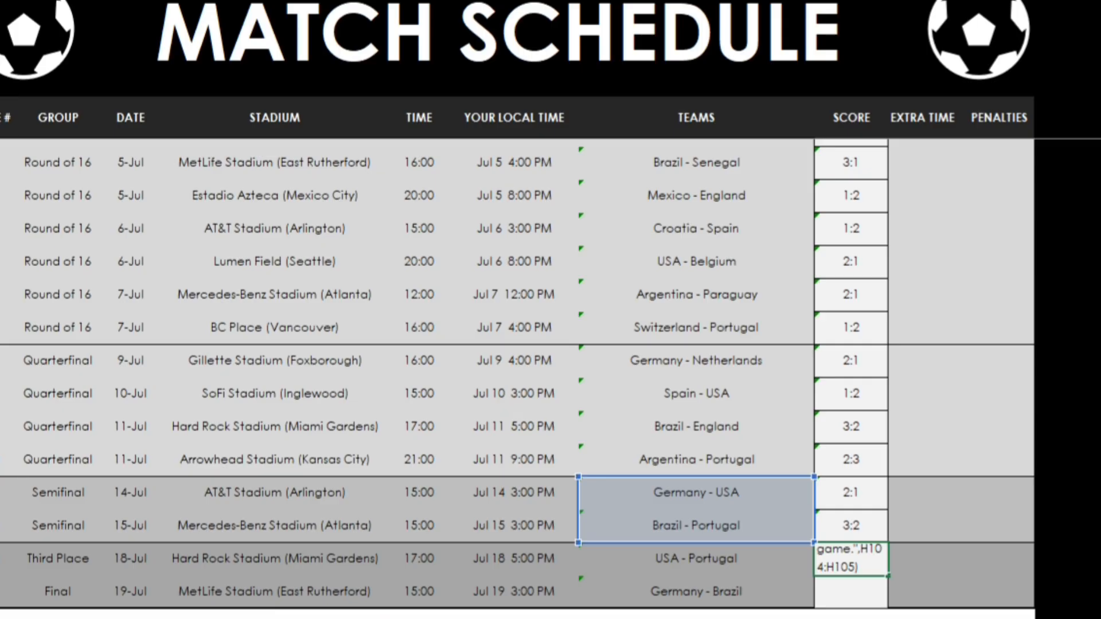
pyautogui.press('BackSpace')
pyautogui.write('6')
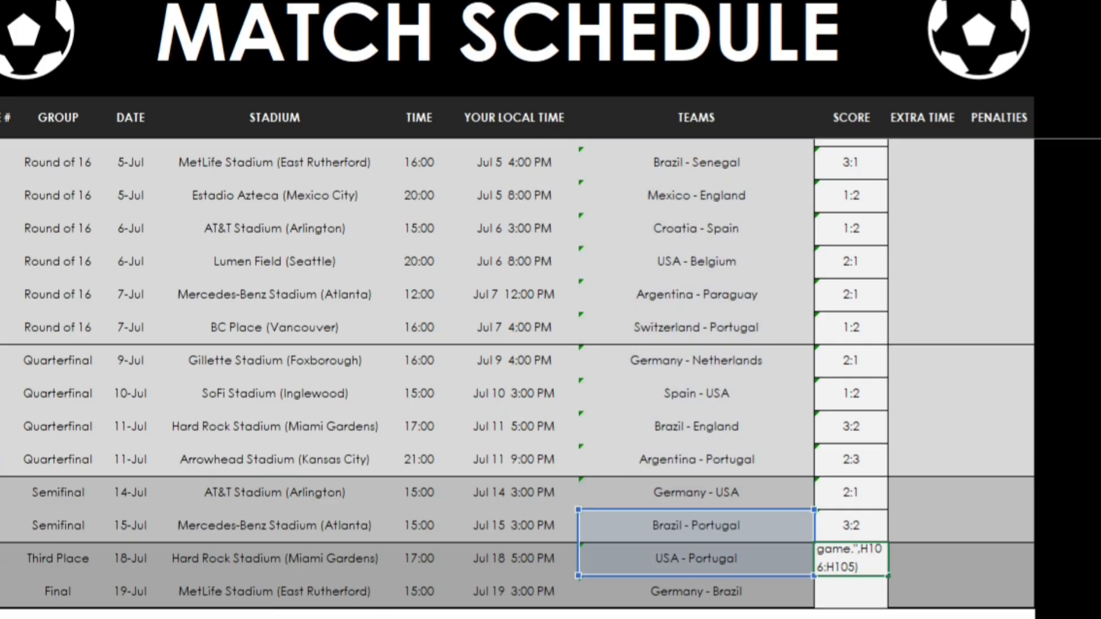
pyautogui.press('BackSpace')
pyautogui.write('7')
pyautogui.press('Return')
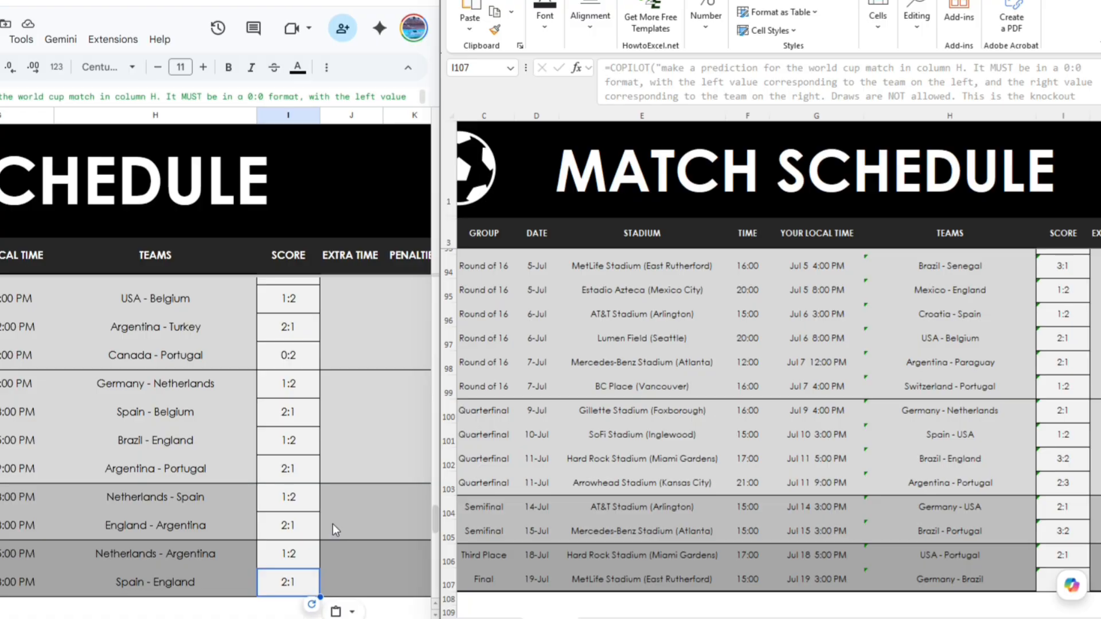
# - Compare the knockout matchups and predicted scores in the Google Sheets schedule with those in the Excel schedule, from the Round of 16 through the final
pyautogui.click(238, 496)
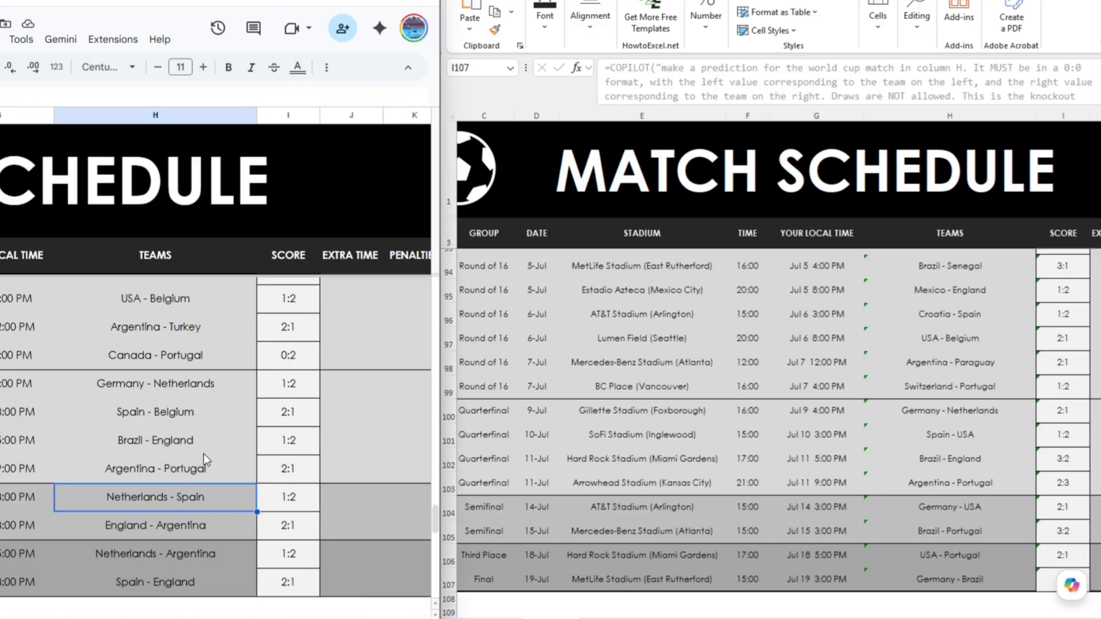
pyautogui.scroll(3, 204, 453)
pyautogui.scroll(2, 205, 405)
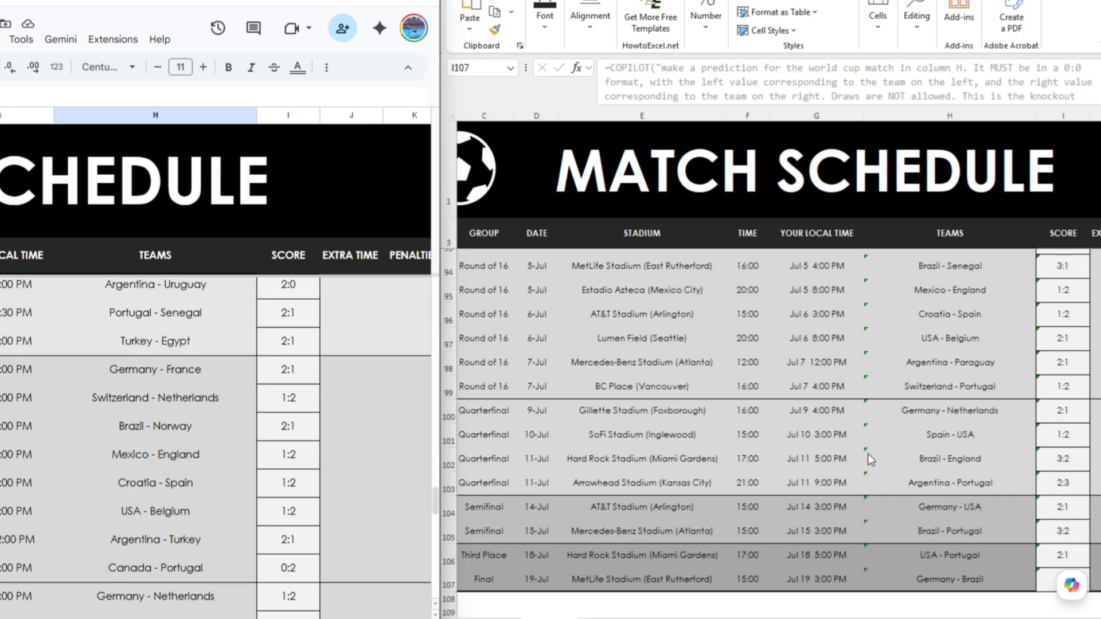
pyautogui.scroll(1, 868, 453)
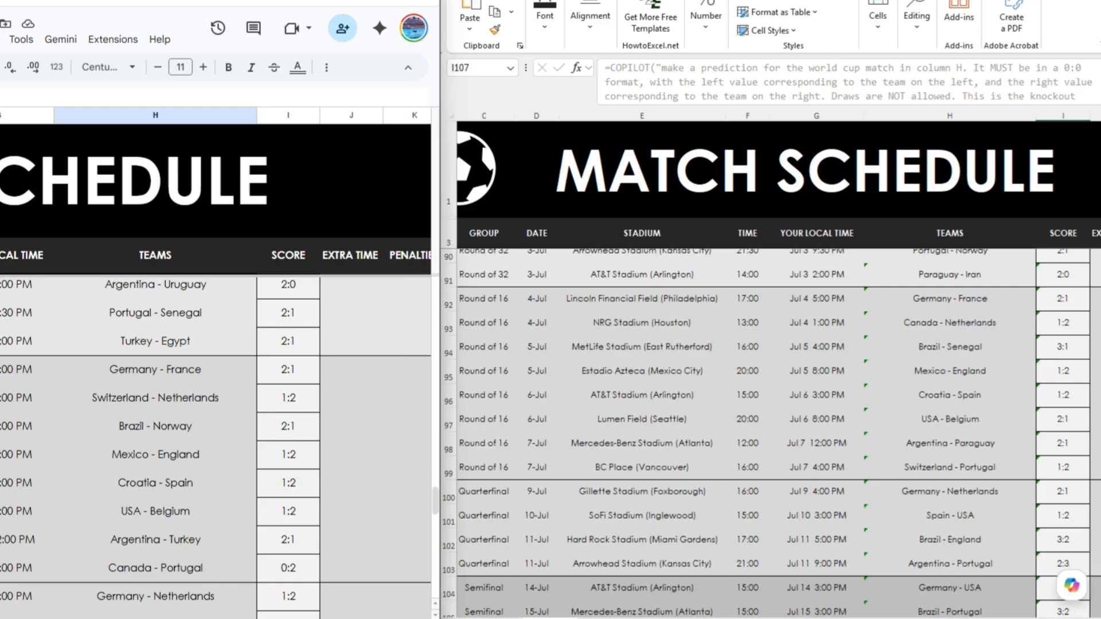
pyautogui.hscroll(-5, 215, 361)
pyautogui.hscroll(5, 216, 361)
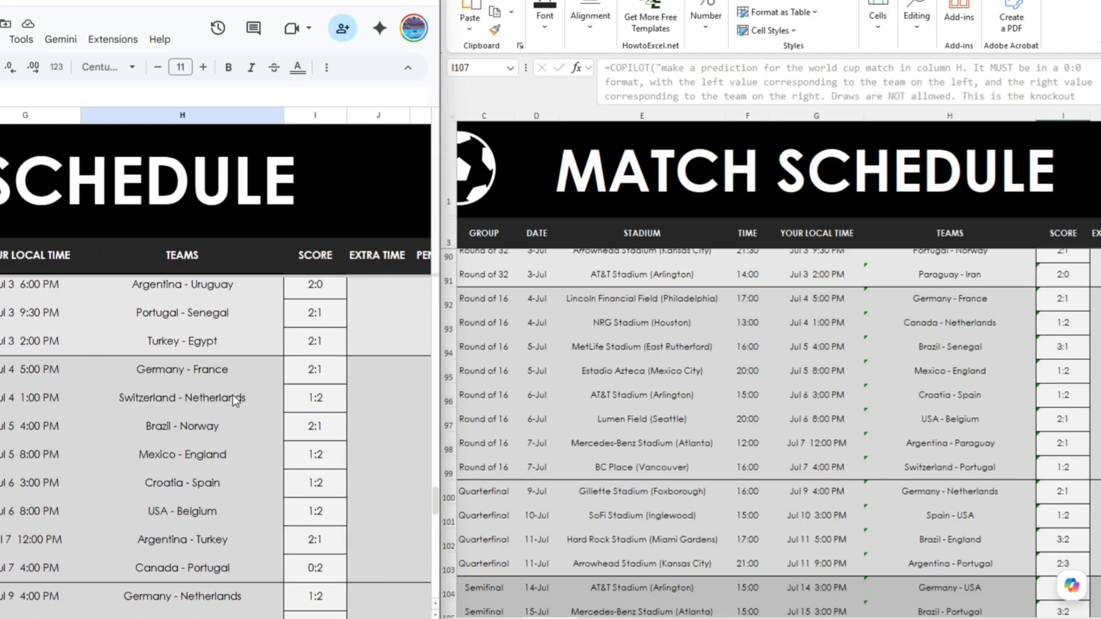
pyautogui.scroll(-5, 235, 391)
pyautogui.scroll(1, 218, 414)
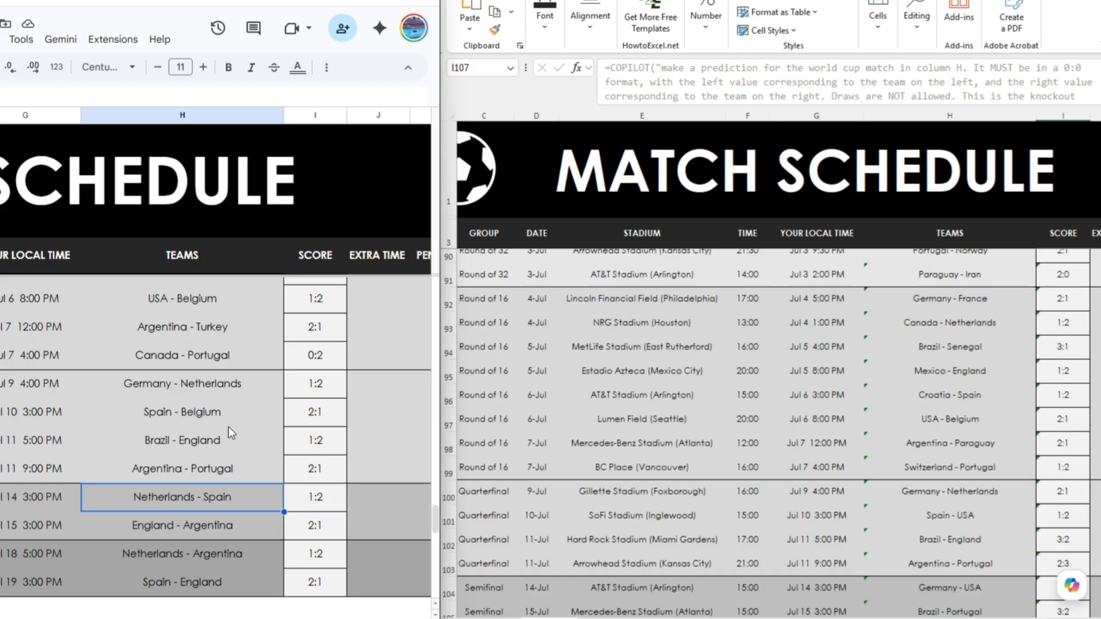
pyautogui.scroll(-1, 854, 477)
pyautogui.scroll(-1, 855, 477)
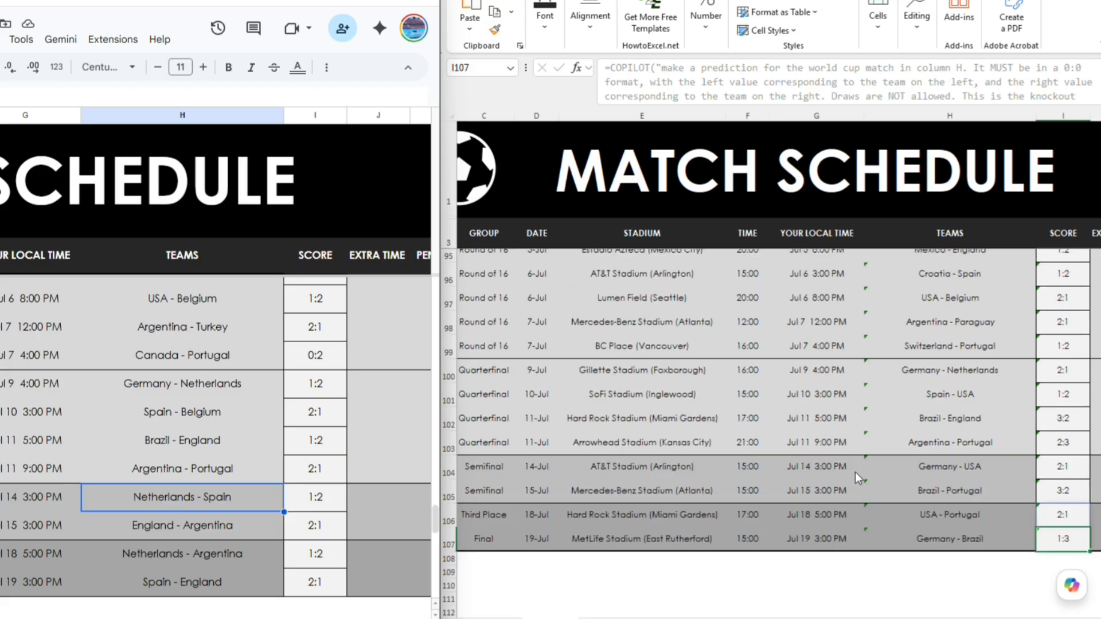